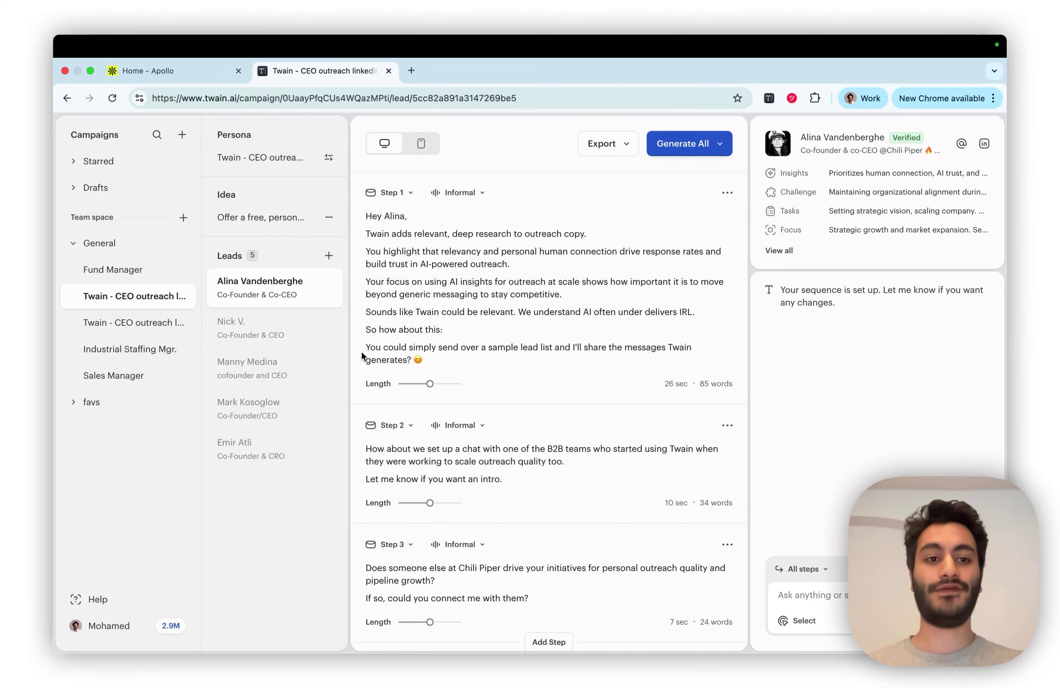
Generate the outreach sequences for all remaining campaign leads and export the leads as a CSV file.
{"action": "left_click", "coordinate": [703, 142]}
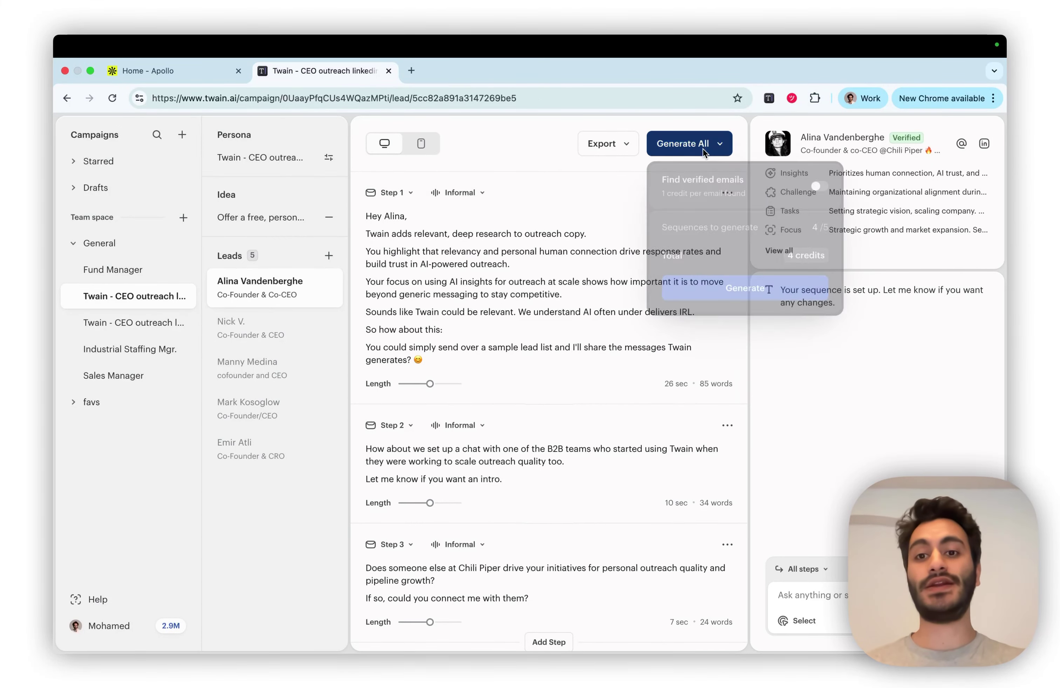
{"action": "left_click", "coordinate": [724, 286]}
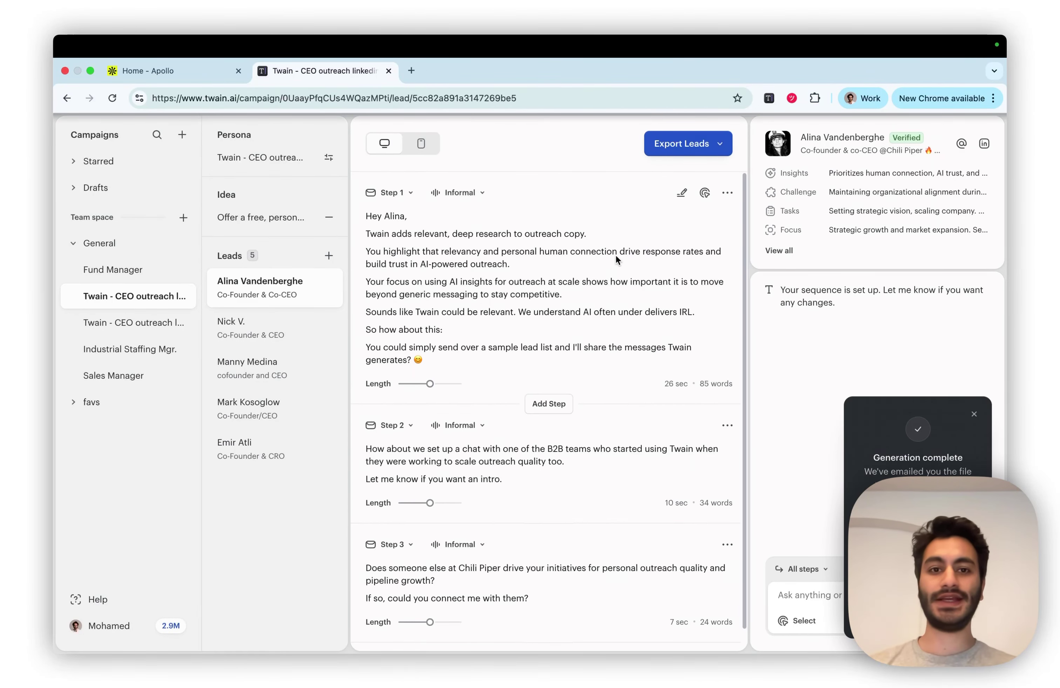
{"action": "left_click", "coordinate": [708, 146]}
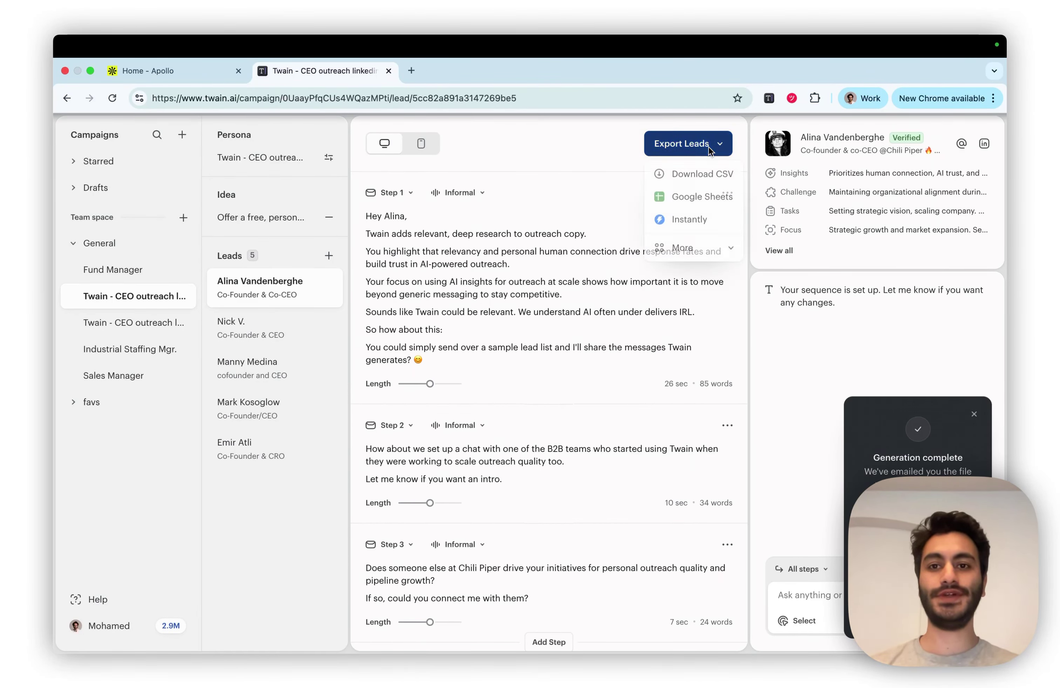
{"action": "left_click", "coordinate": [705, 181]}
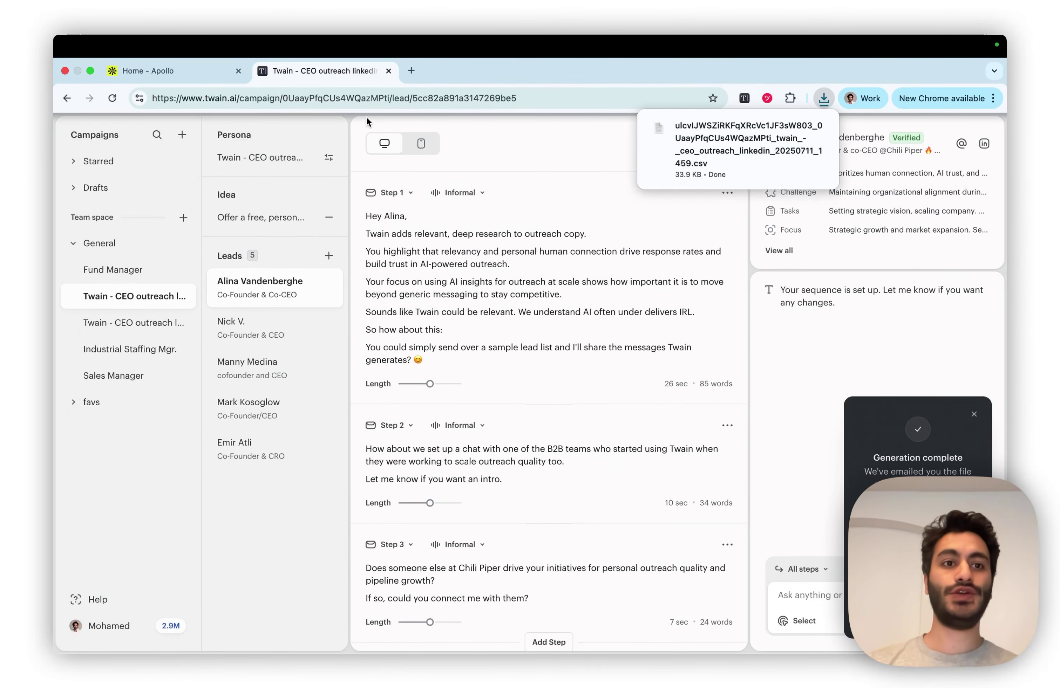
Switch to Apollo and upload the exported leads CSV as contacts for the Twain x Apollo sequence.
{"action": "left_click", "coordinate": [162, 72]}
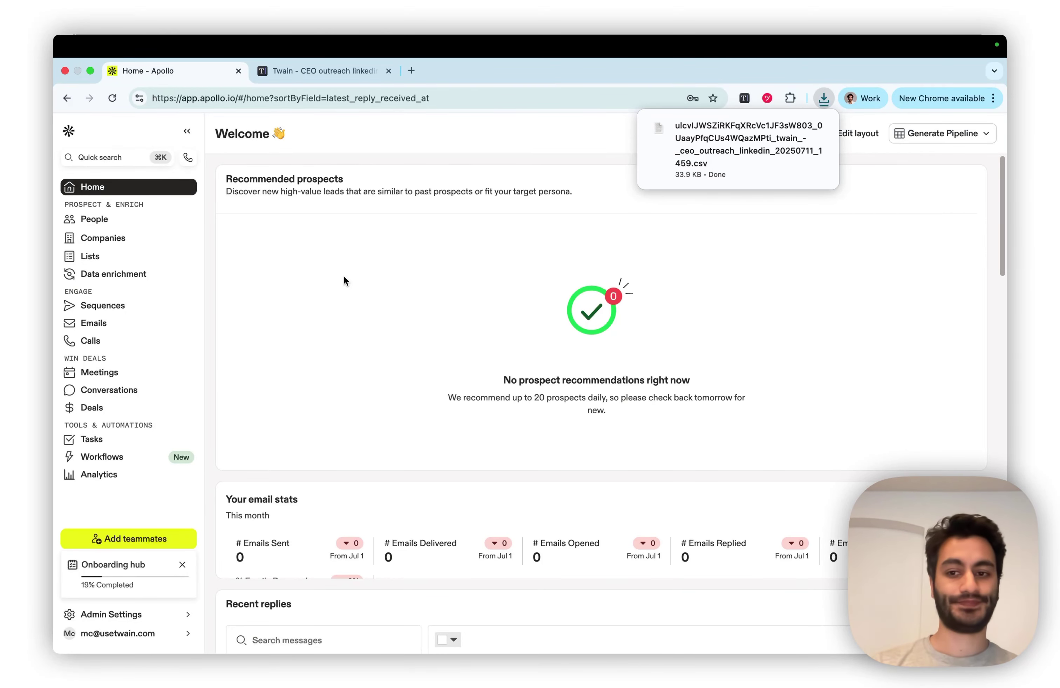
{"action": "scroll", "coordinate": [345, 280], "scroll_direction": "down", "scroll_amount": 3}
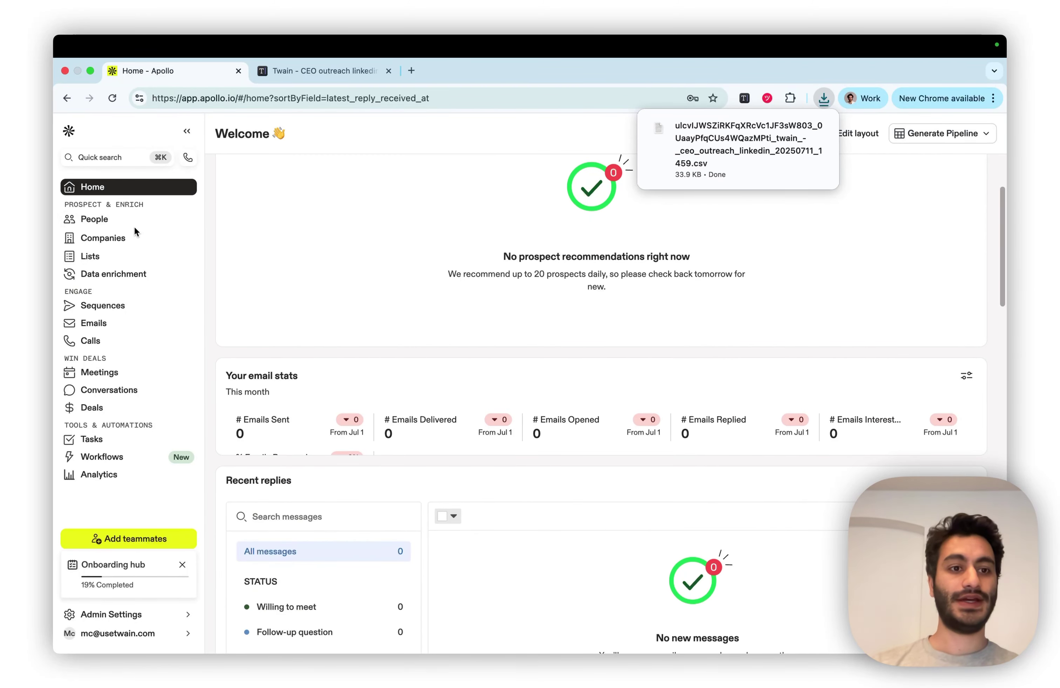
{"action": "left_click", "coordinate": [135, 307]}
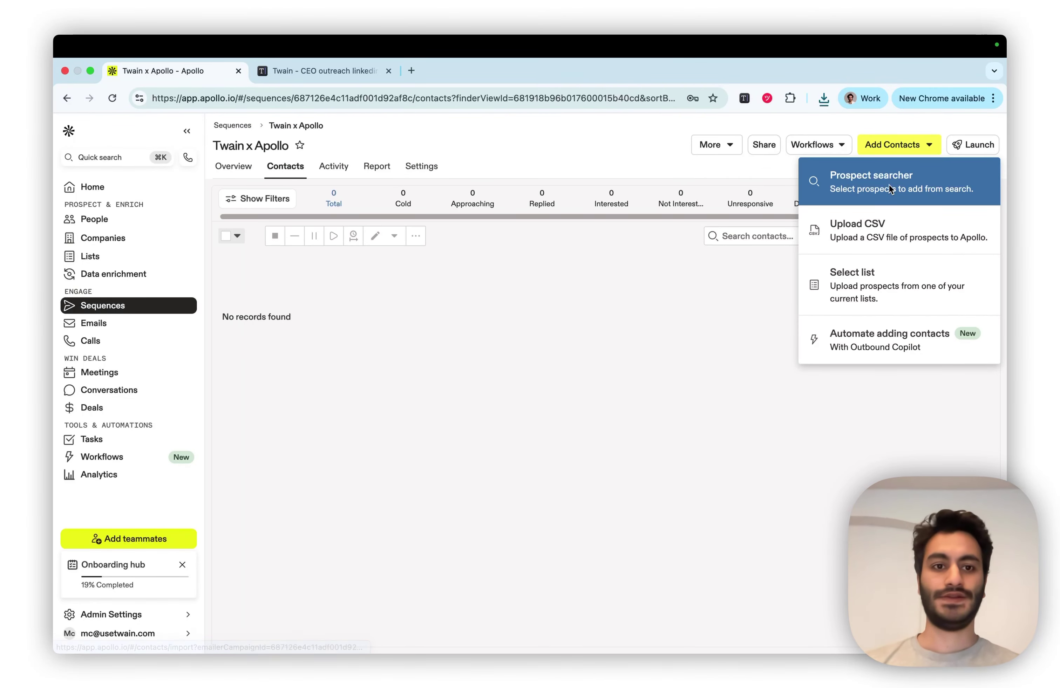
{"action": "left_click", "coordinate": [855, 232]}
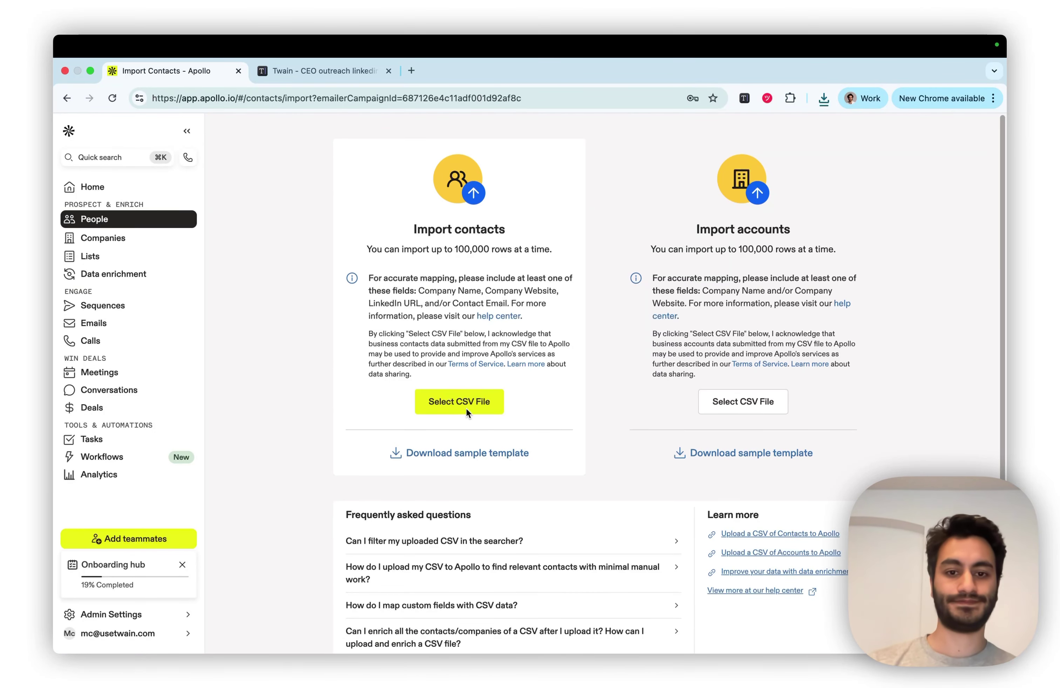
{"action": "left_click", "coordinate": [493, 403]}
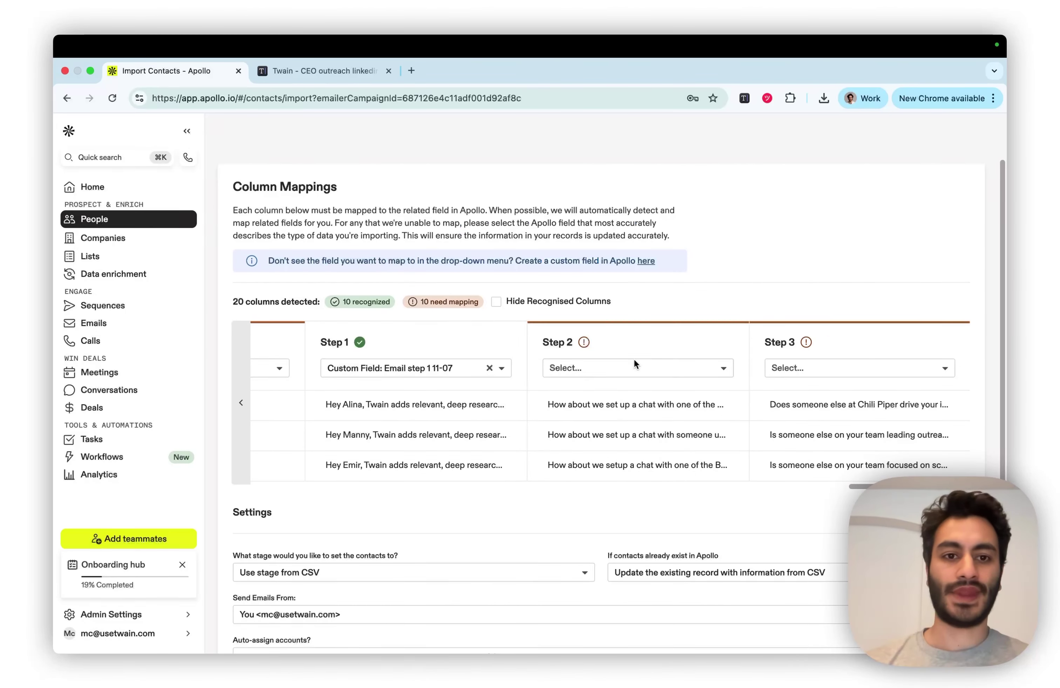
Review the import's column mappings from LinkedIn URL through to the Step 1, Step 2 and Step 3 message columns.
{"action": "scroll", "coordinate": [509, 323], "scroll_direction": "left", "scroll_amount": 15}
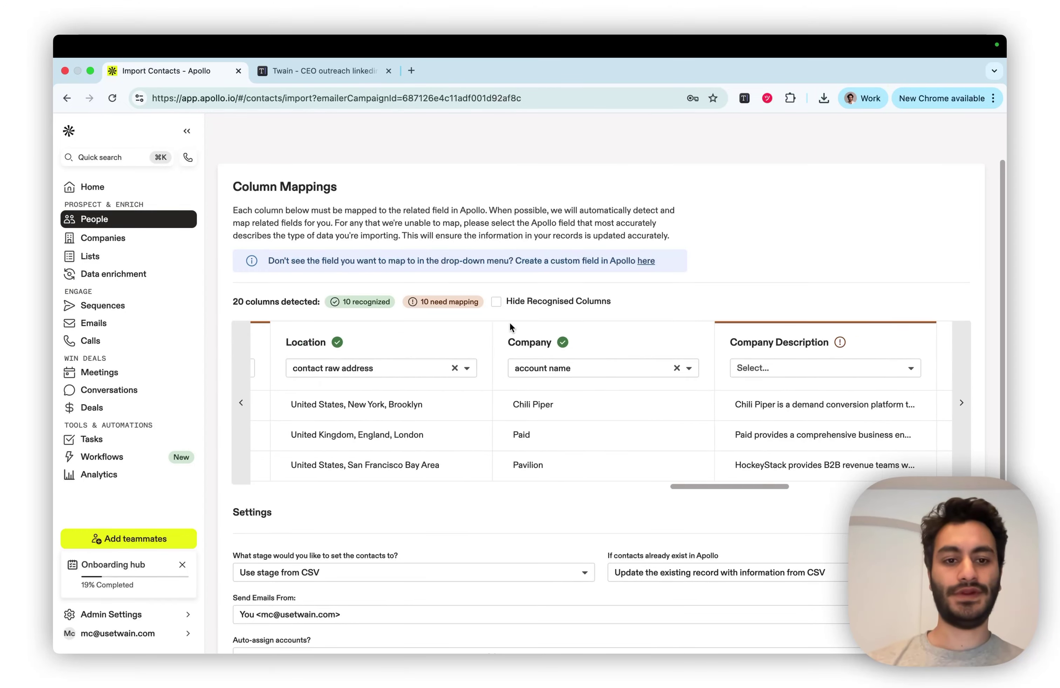
{"action": "scroll", "coordinate": [509, 323], "scroll_direction": "left", "scroll_amount": 15}
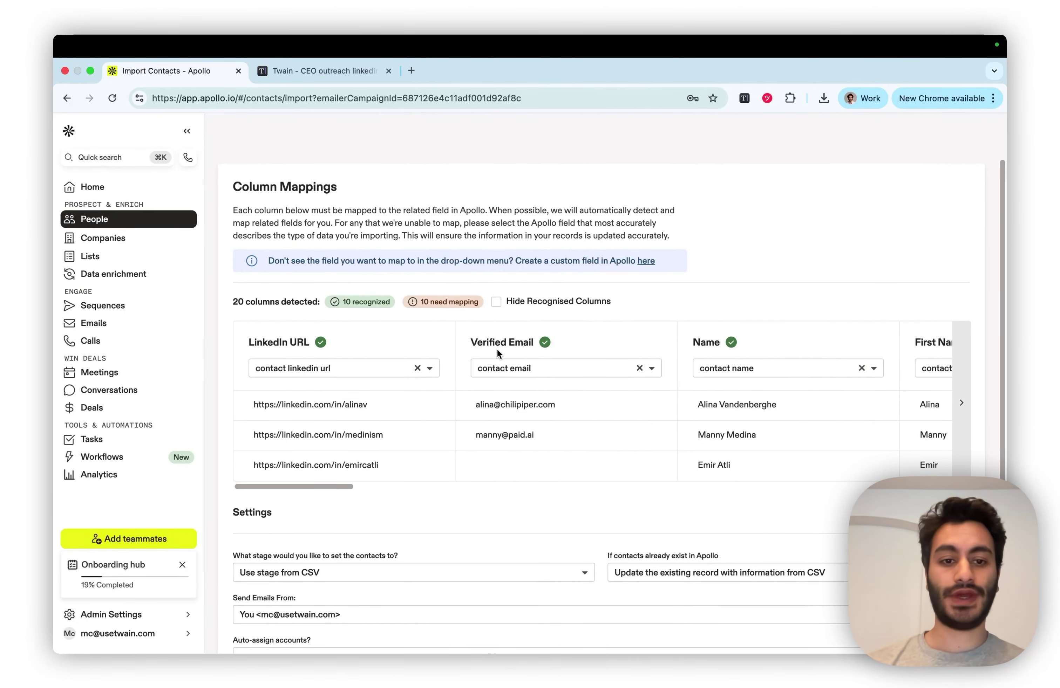
{"action": "scroll", "coordinate": [497, 352], "scroll_direction": "right", "scroll_amount": 15}
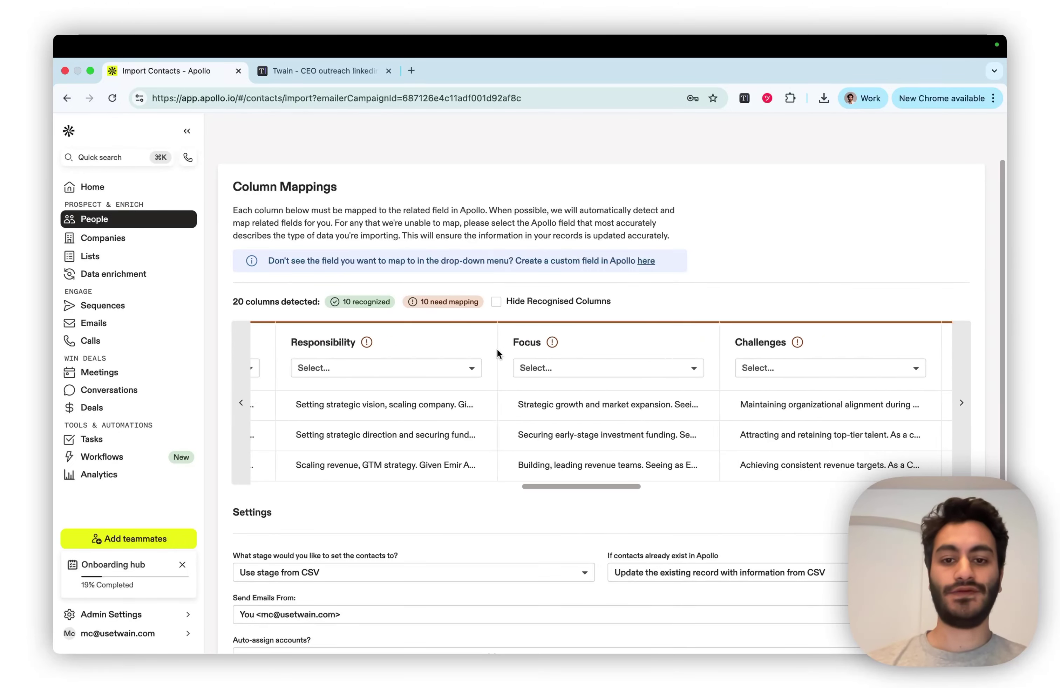
{"action": "scroll", "coordinate": [497, 353], "scroll_direction": "right", "scroll_amount": 15}
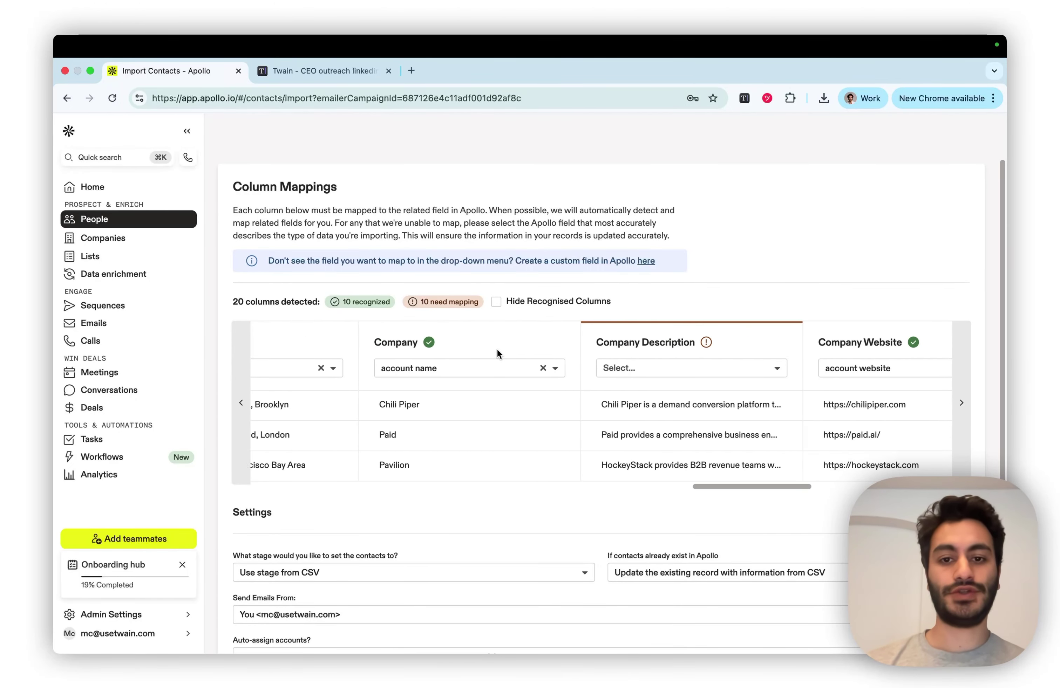
{"action": "scroll", "coordinate": [497, 354], "scroll_direction": "right", "scroll_amount": 15}
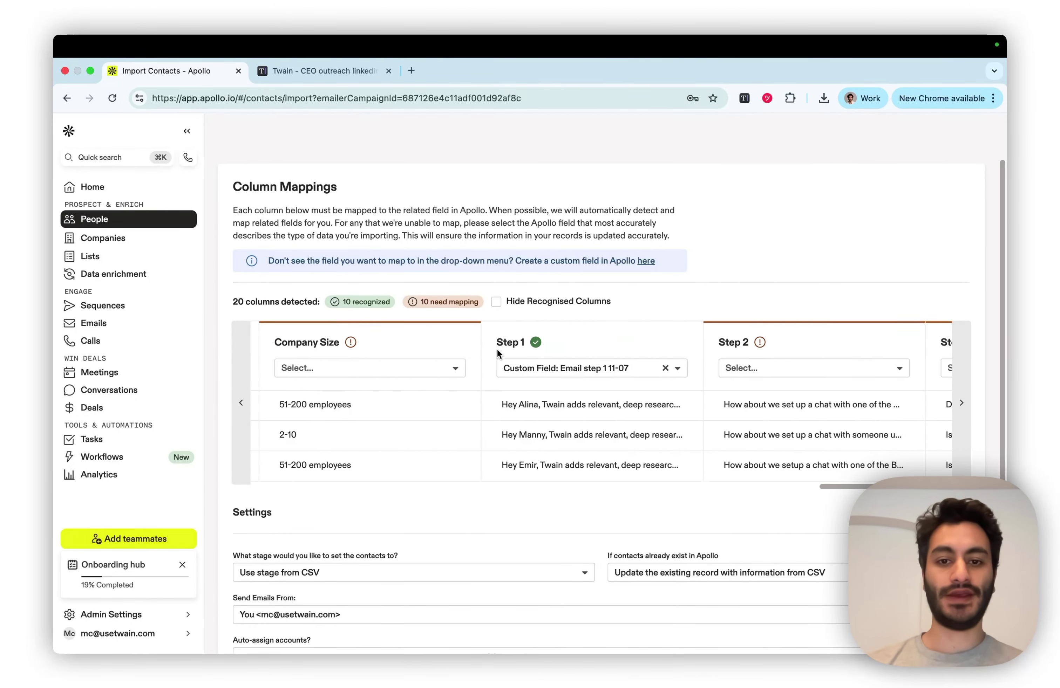
{"action": "scroll", "coordinate": [497, 353], "scroll_direction": "right", "scroll_amount": 5}
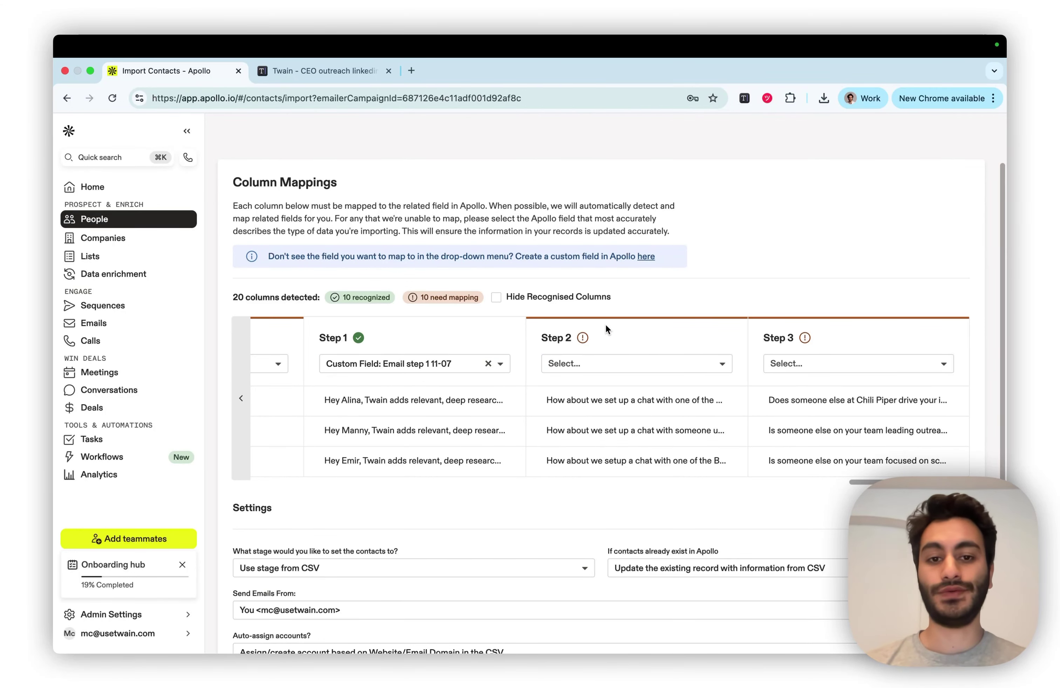
Create a custom contact field named "Email step 2 11-07" of type Multi-line Text with a maximum text length of 1000.
{"action": "left_click", "coordinate": [647, 256]}
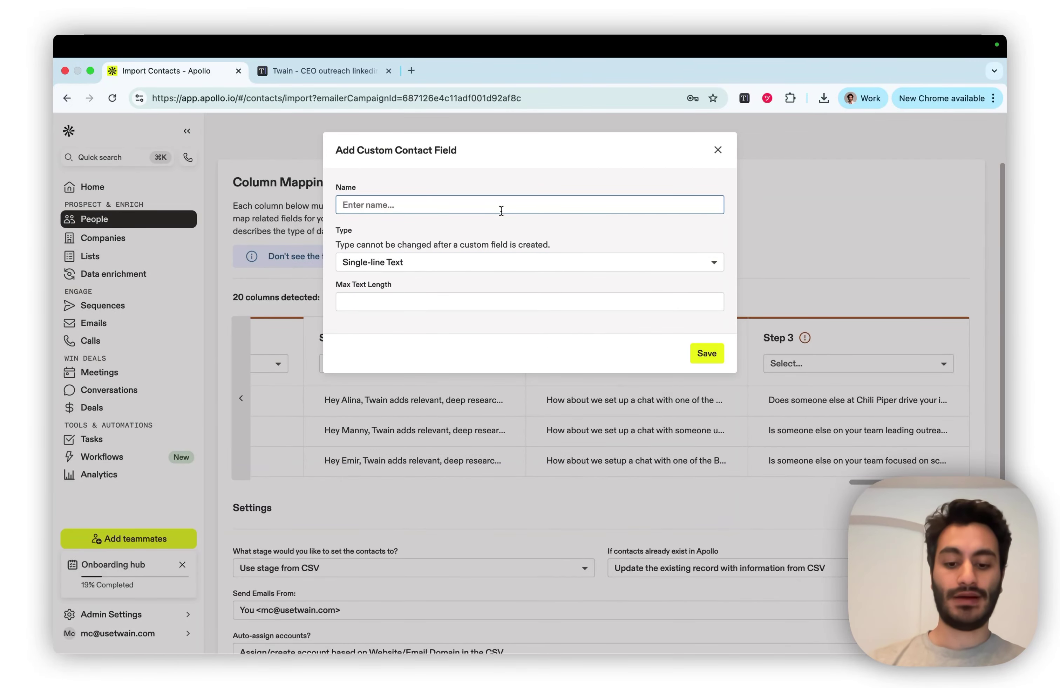
{"action": "type", "text": "Email s"}
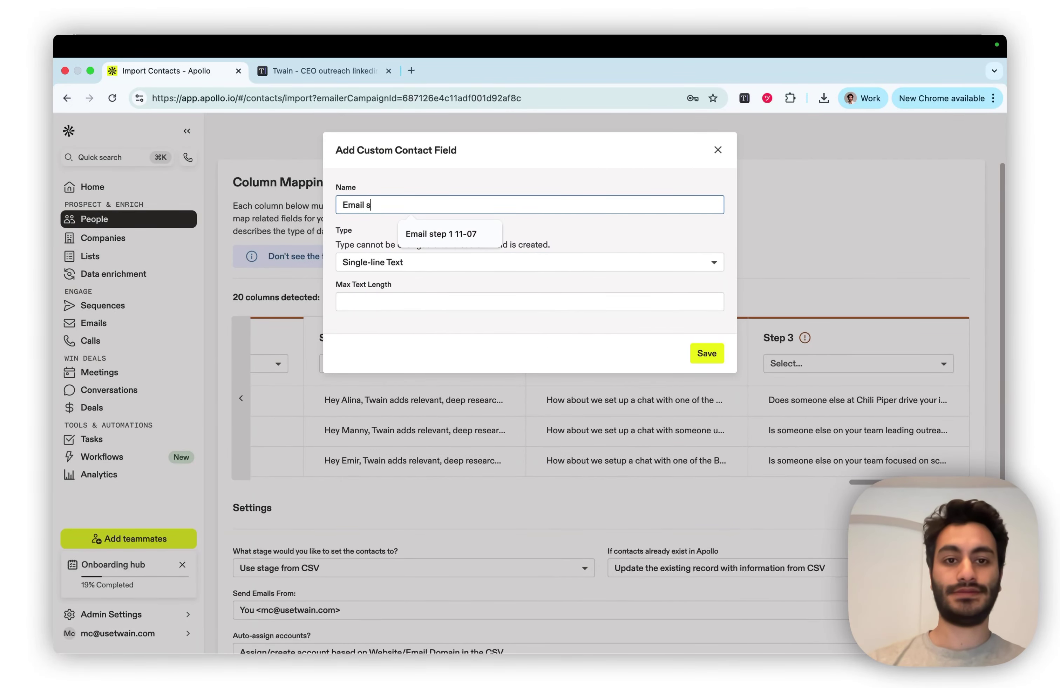
{"action": "type", "text": "tep 2"}
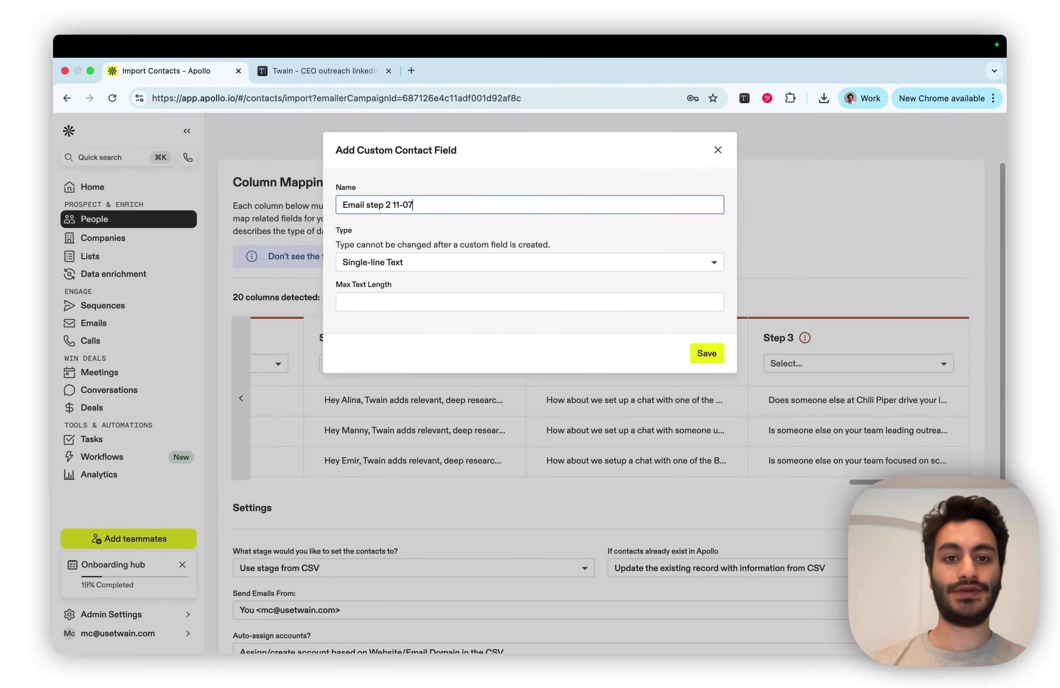
{"action": "type", "text": " 11-07"}
{"action": "left_click", "coordinate": [637, 268]}
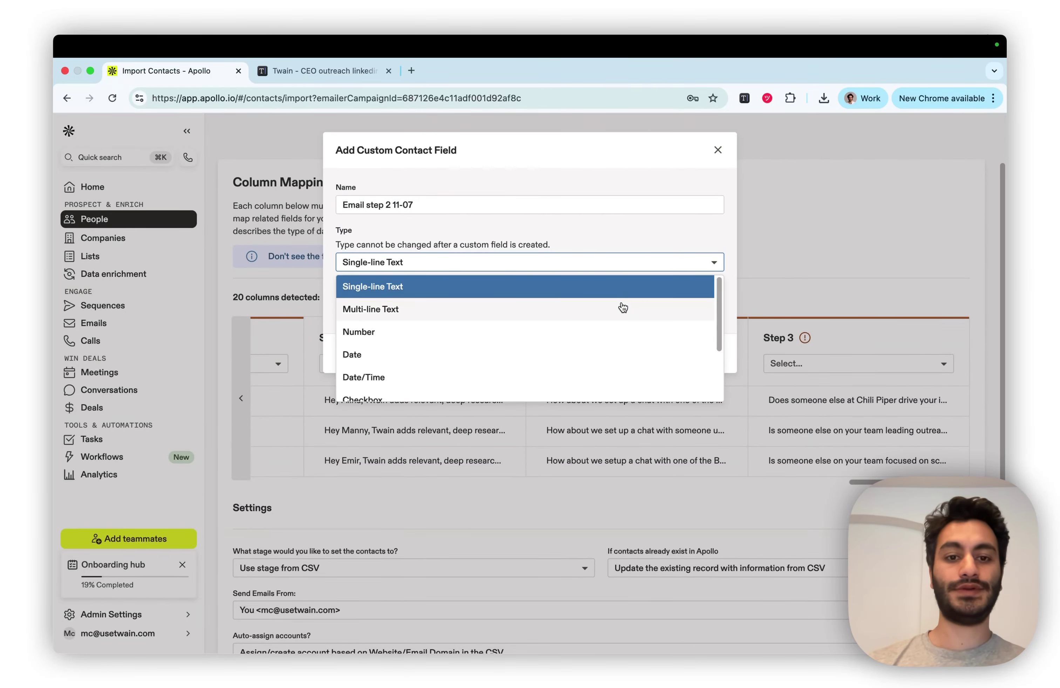
{"action": "left_click", "coordinate": [622, 307]}
{"action": "left_click", "coordinate": [568, 300]}
{"action": "type", "text": "1000"}
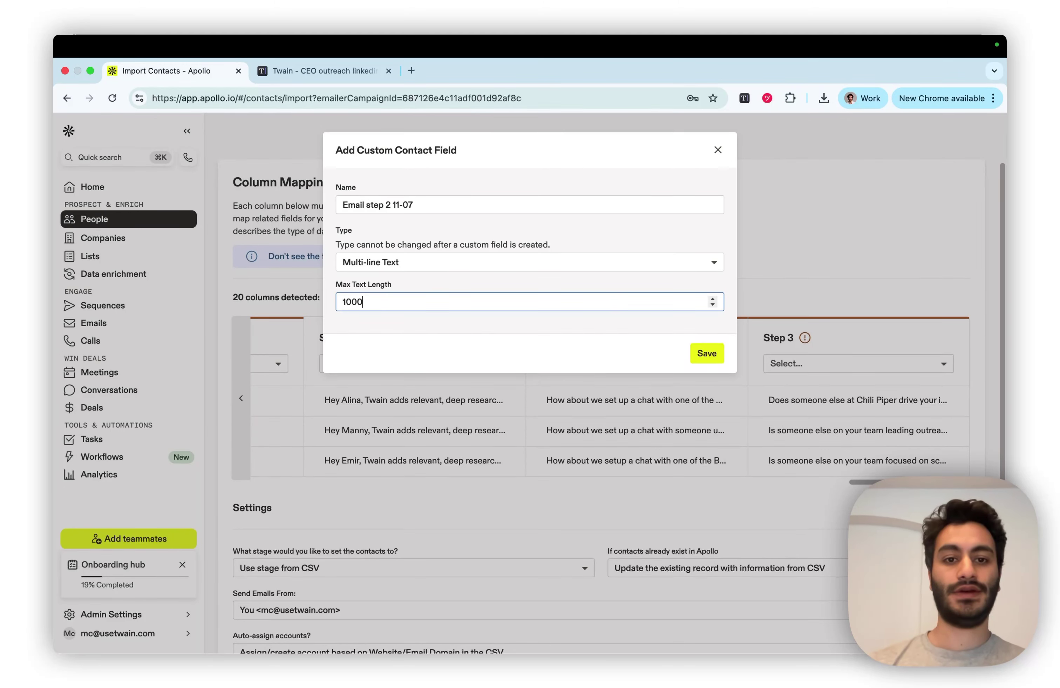
{"action": "left_click", "coordinate": [704, 354]}
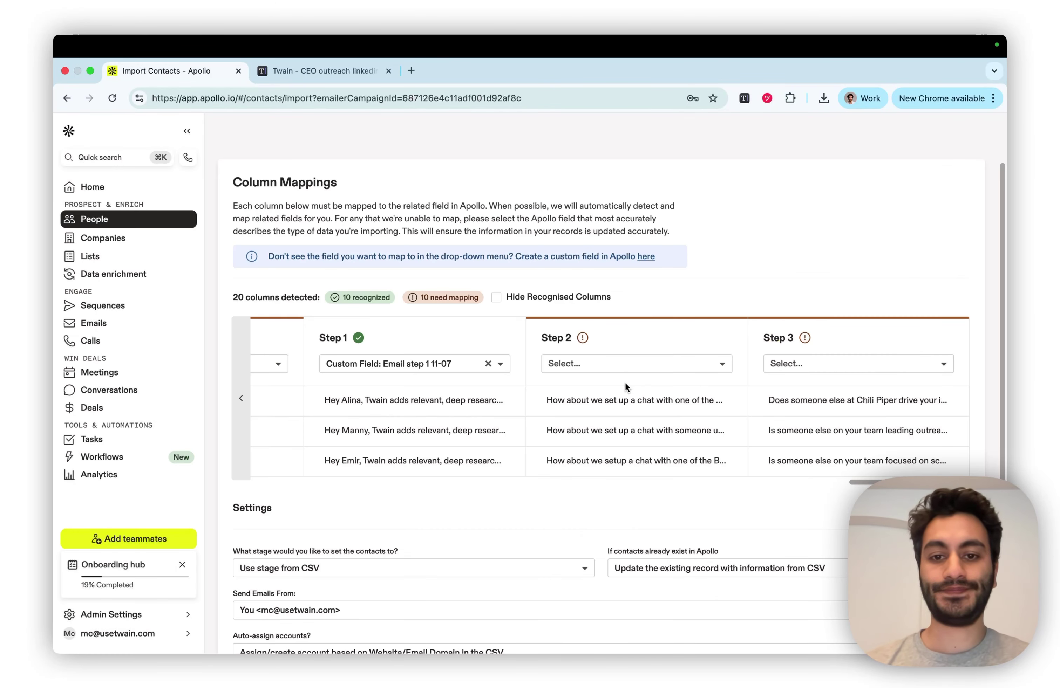
Map the Step 2 column to the custom field "Email step 2 11-07".
{"action": "left_click", "coordinate": [688, 365]}
{"action": "scroll", "coordinate": [647, 499], "scroll_direction": "down", "scroll_amount": 5}
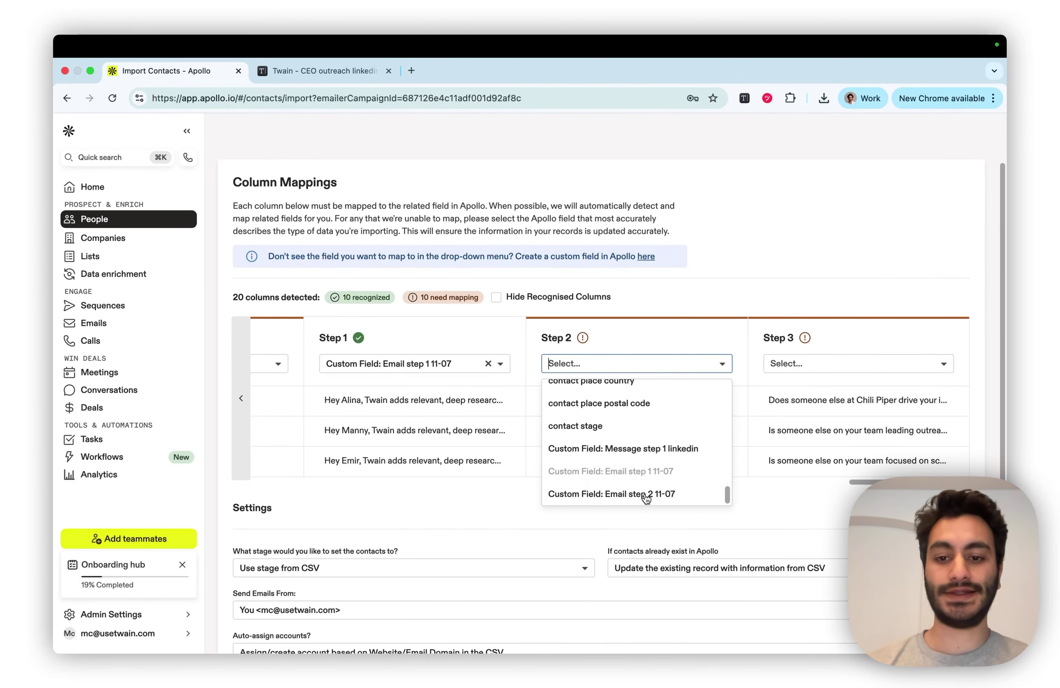
{"action": "left_click", "coordinate": [652, 495]}
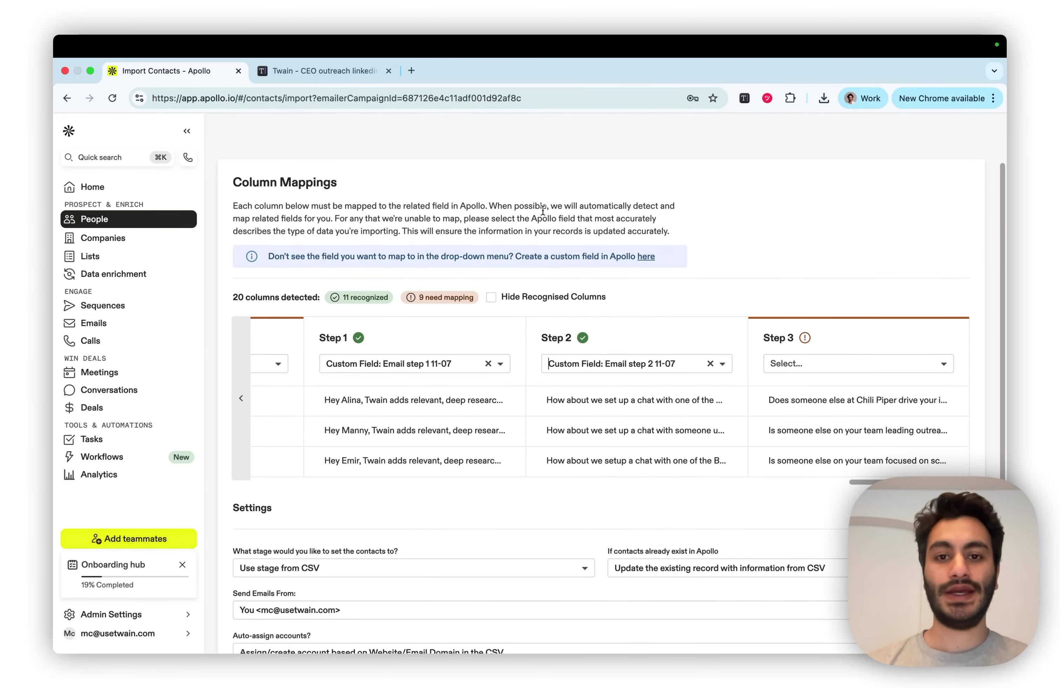
Create a custom contact field named "email step 3 11-08" of type Multi-line Text with a maximum text length of 1000.
{"action": "left_click", "coordinate": [645, 256]}
{"action": "type", "text": "e"}
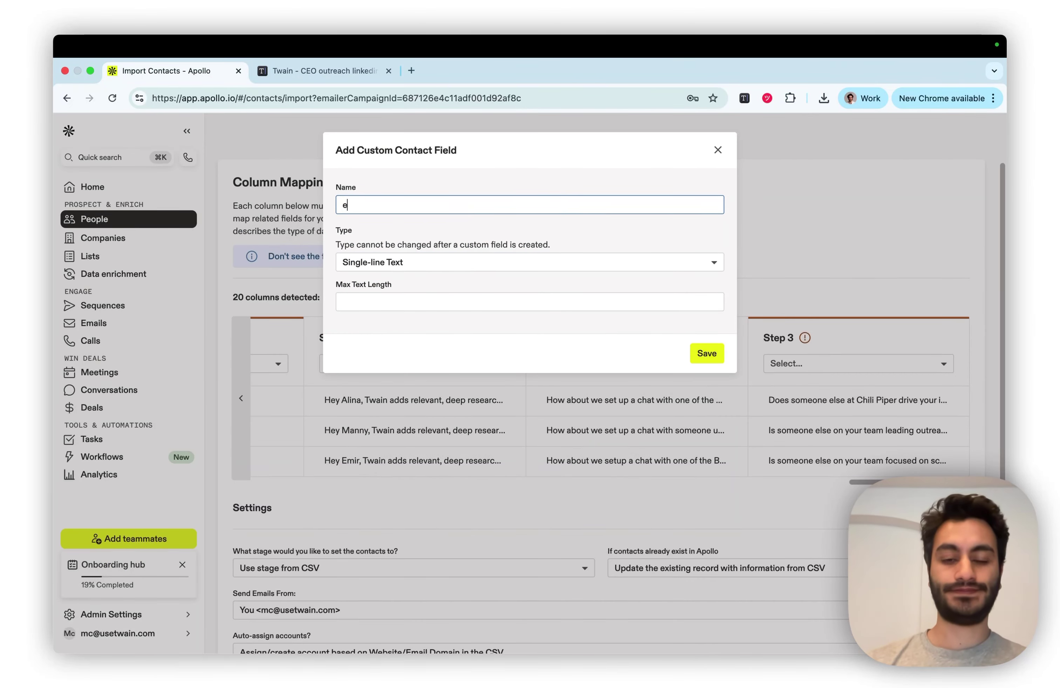
{"action": "type", "text": "mail step 3"}
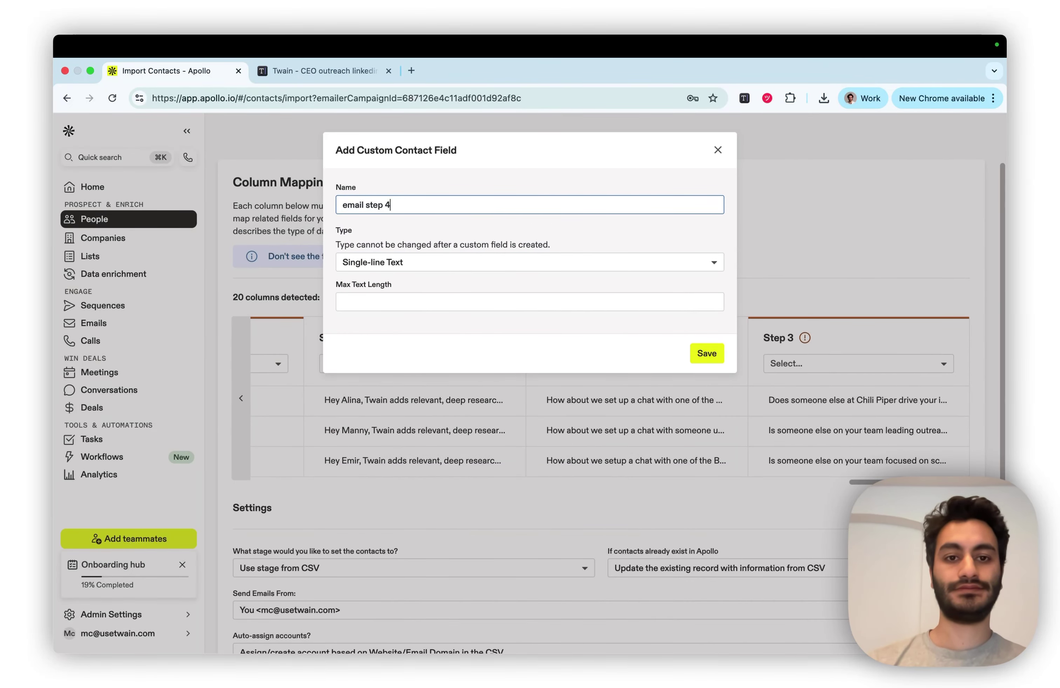
{"action": "type", "text": " 11-08"}
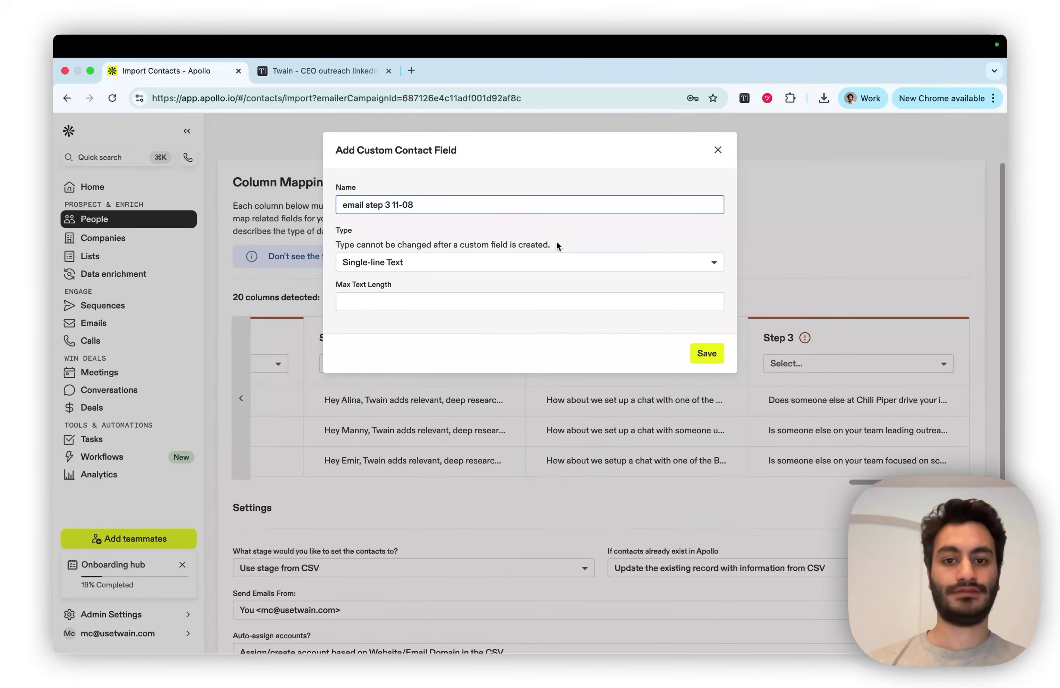
{"action": "left_click", "coordinate": [553, 262]}
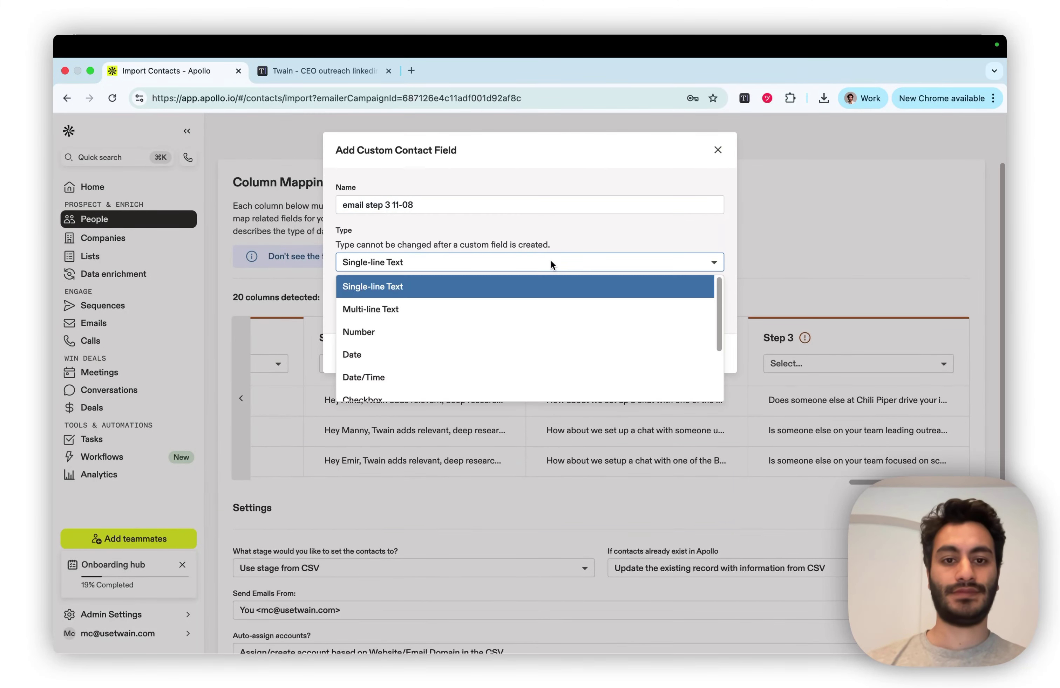
{"action": "left_click", "coordinate": [538, 303]}
{"action": "type", "text": "1000"}
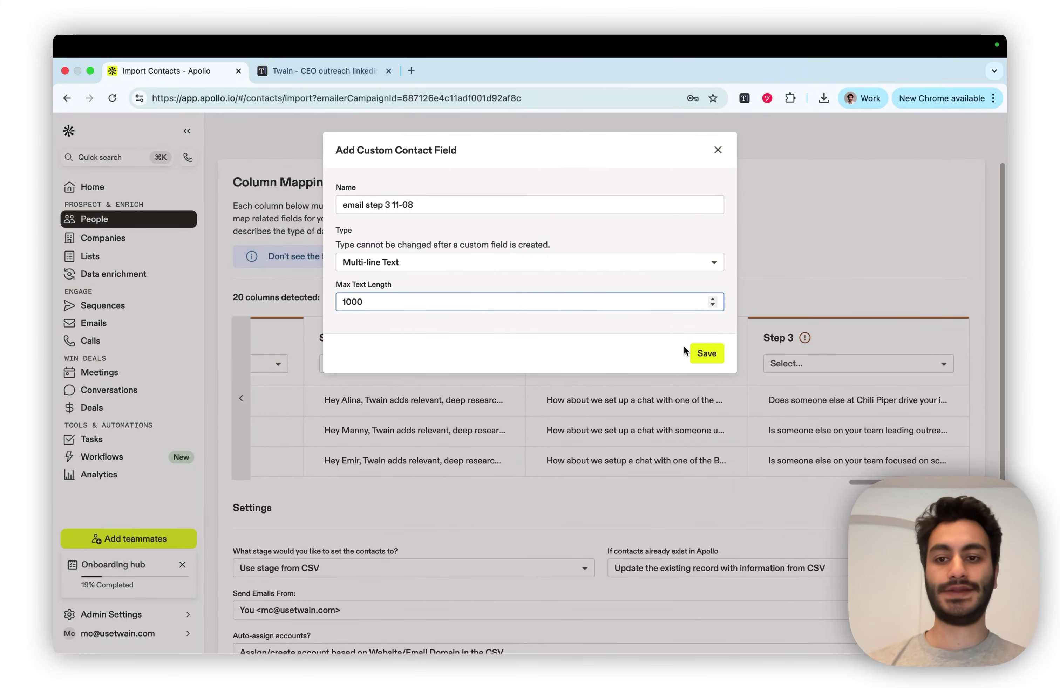
{"action": "left_click", "coordinate": [706, 353]}
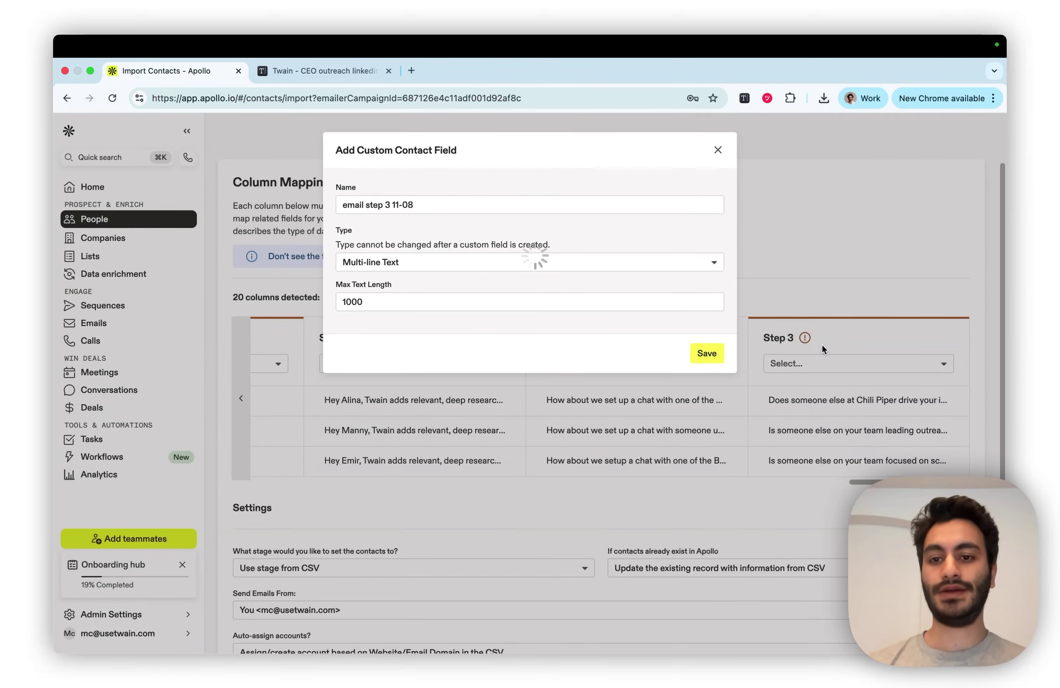
Map the Step 3 column to the custom field "email step 3 11-08".
{"action": "scroll", "coordinate": [852, 305], "scroll_direction": "down", "scroll_amount": 2}
{"action": "scroll", "coordinate": [852, 306], "scroll_direction": "down", "scroll_amount": 2}
{"action": "left_click", "coordinate": [877, 230]}
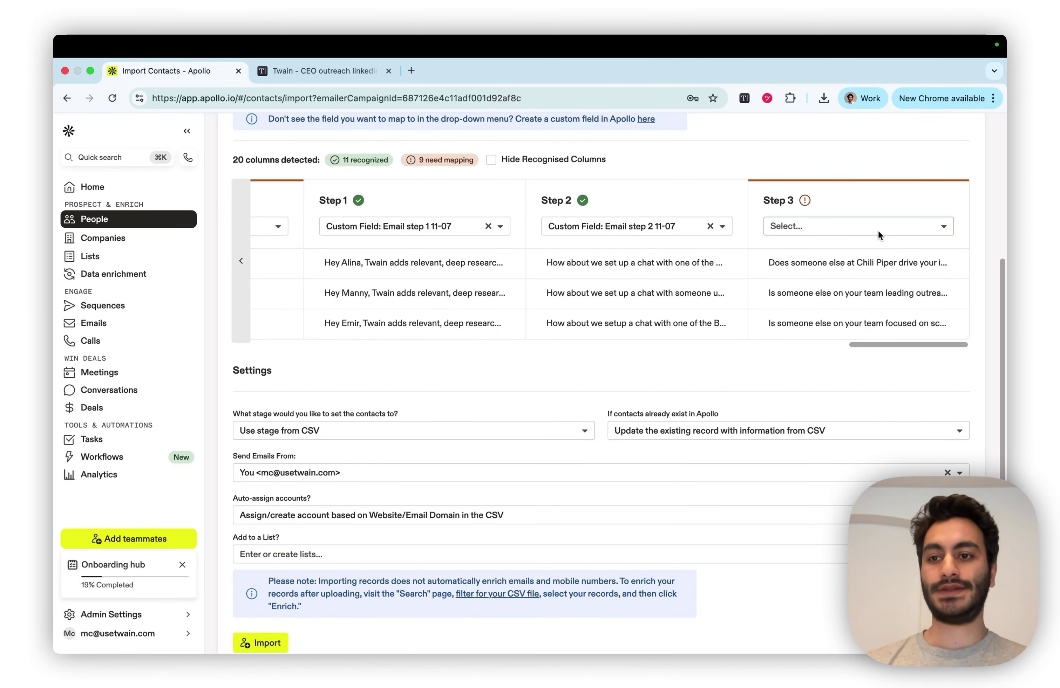
{"action": "scroll", "coordinate": [845, 288], "scroll_direction": "down", "scroll_amount": 3}
{"action": "scroll", "coordinate": [844, 313], "scroll_direction": "down", "scroll_amount": 4}
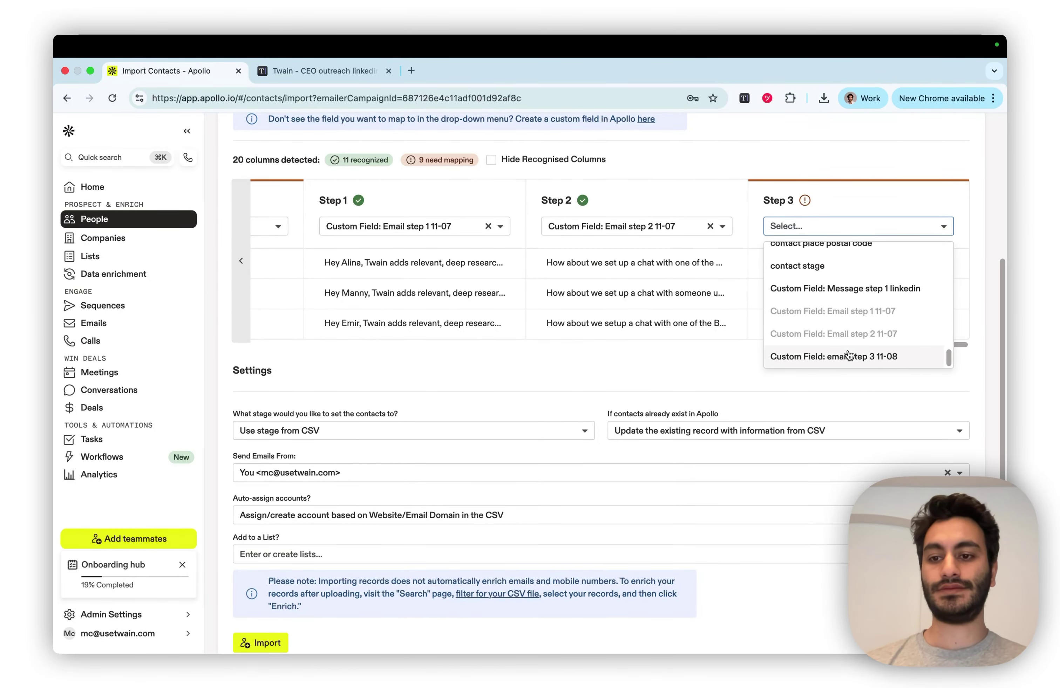
{"action": "left_click", "coordinate": [847, 356]}
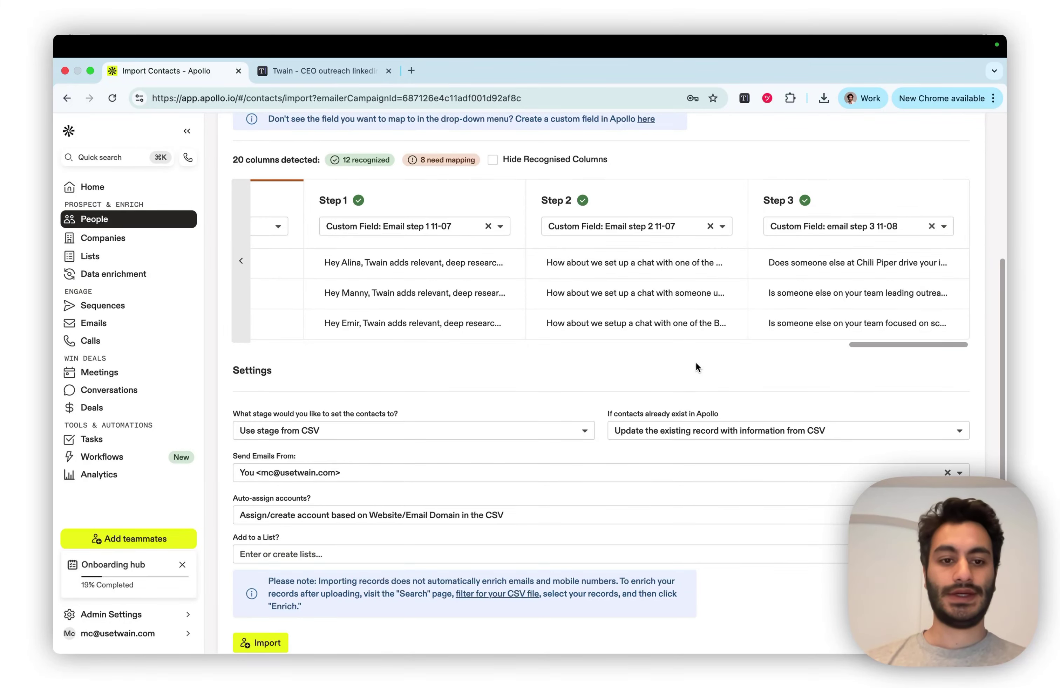
Import the mapped contacts into the Twain x Apollo sequence and check the sequence's overview and contact list.
{"action": "scroll", "coordinate": [696, 362], "scroll_direction": "down", "scroll_amount": 1}
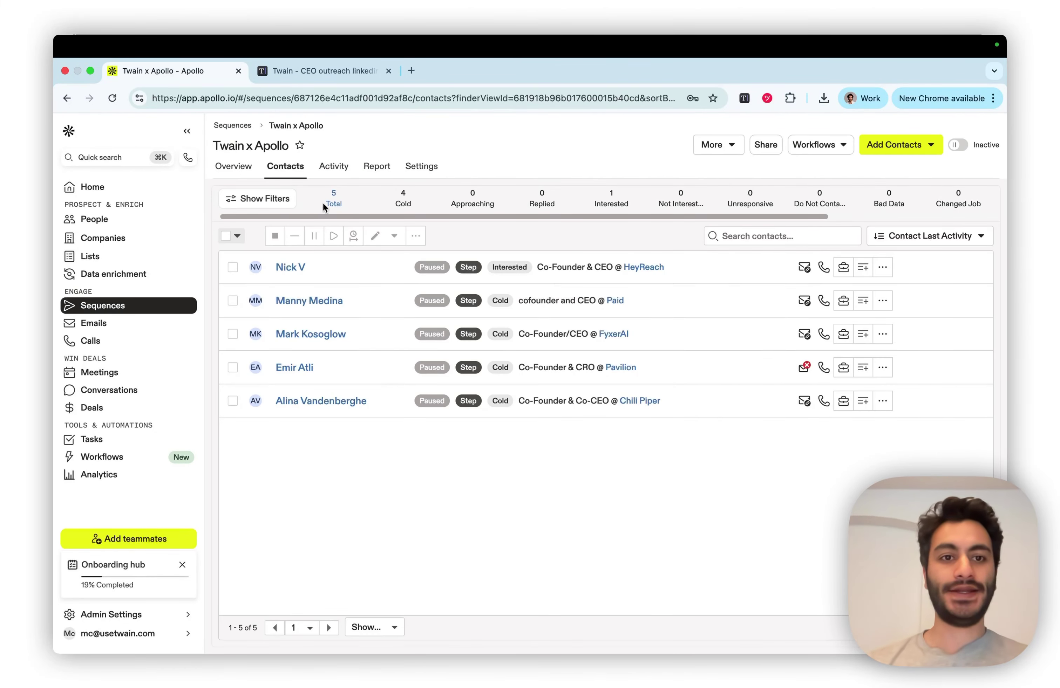
{"action": "left_click", "coordinate": [234, 166]}
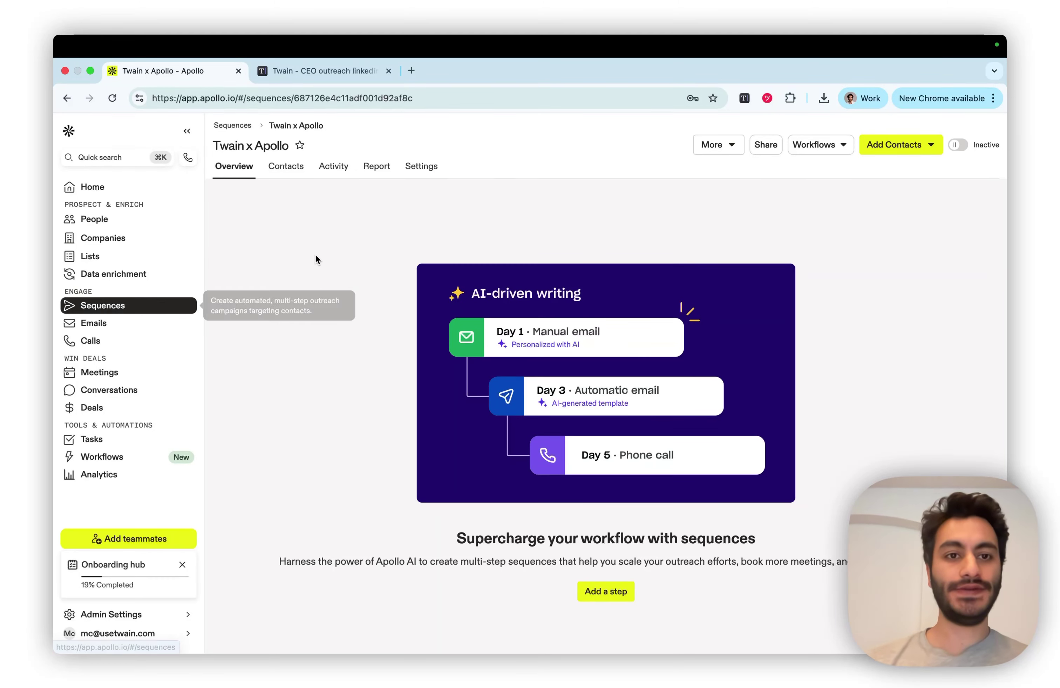
{"action": "left_click", "coordinate": [294, 166]}
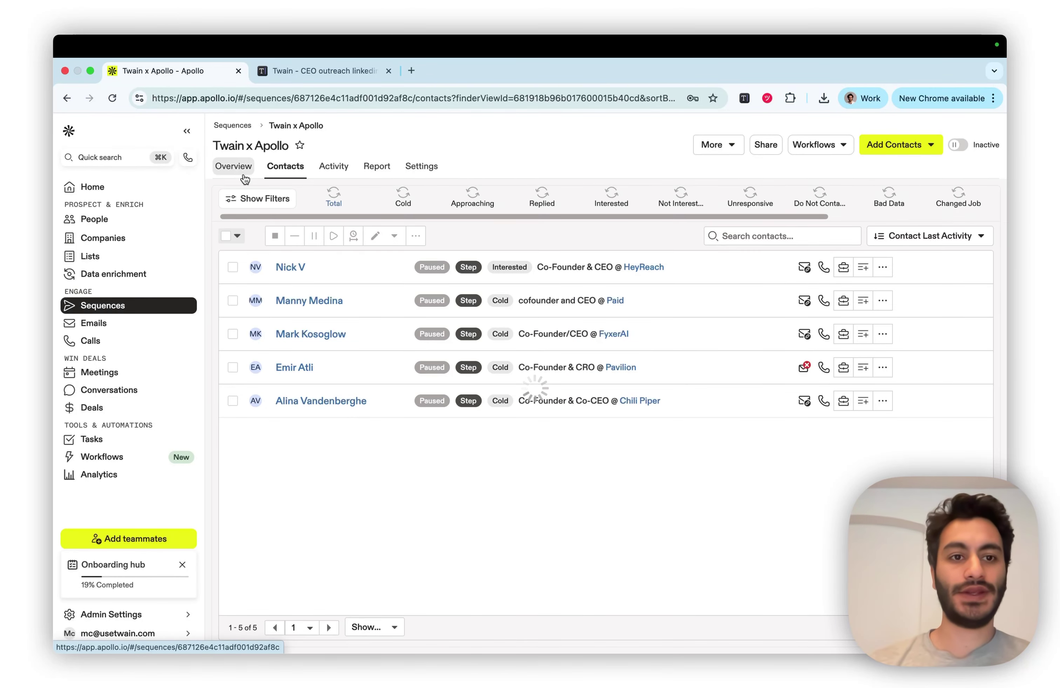
Add an automatic email as the sequence's first step, starting 30 minutes after the contact is added, and save its blank template.
{"action": "left_click", "coordinate": [243, 175]}
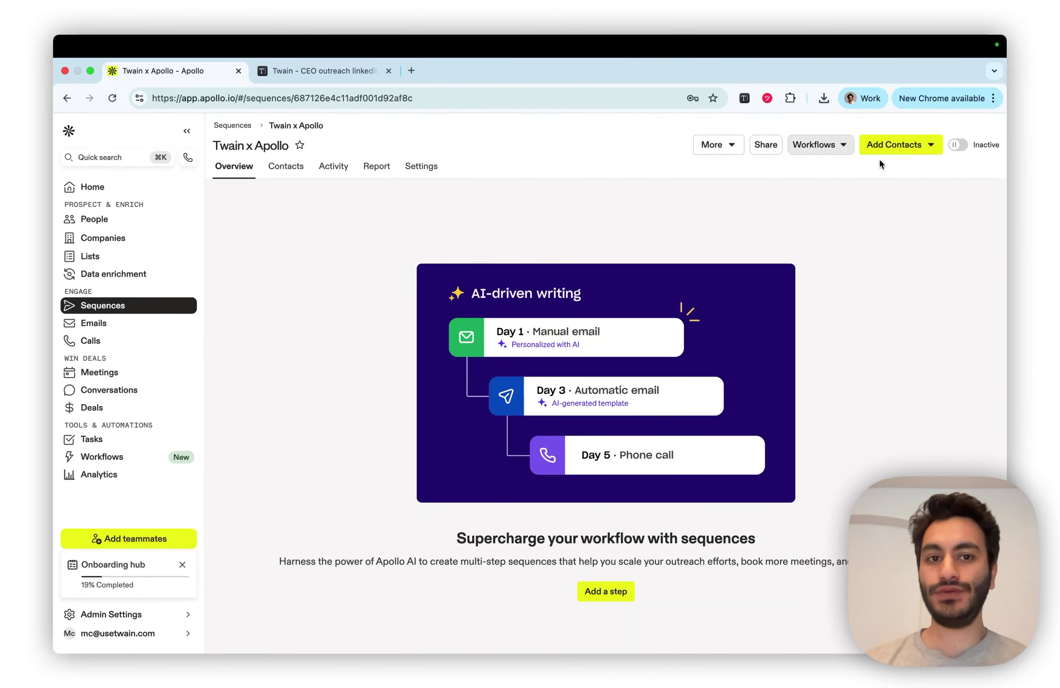
{"action": "left_click", "coordinate": [605, 592]}
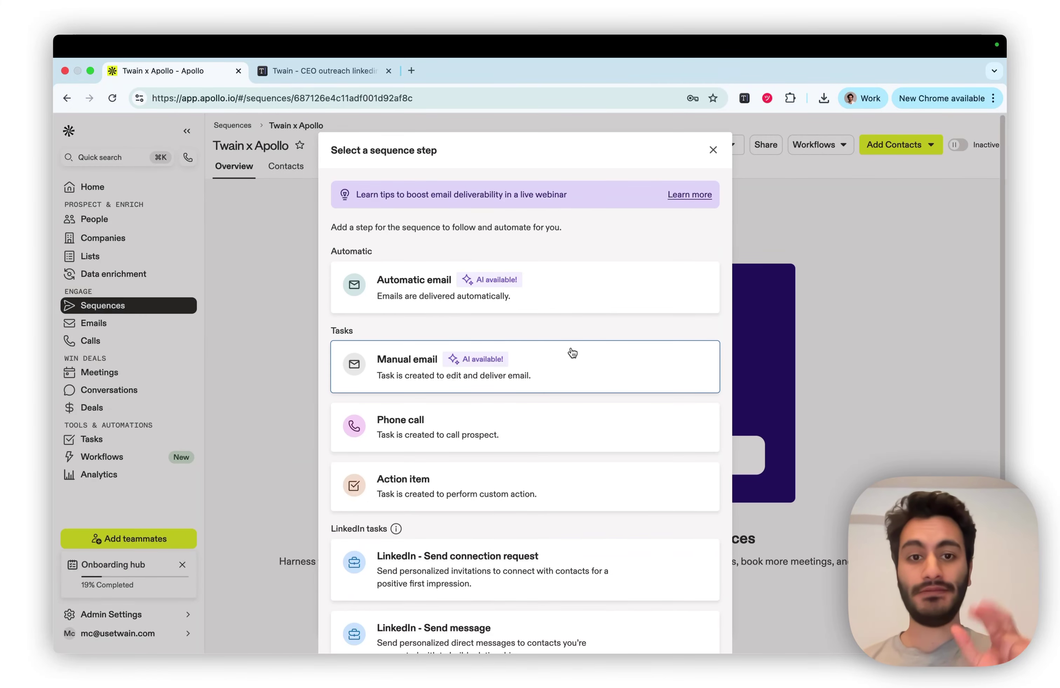
{"action": "left_click", "coordinate": [566, 297]}
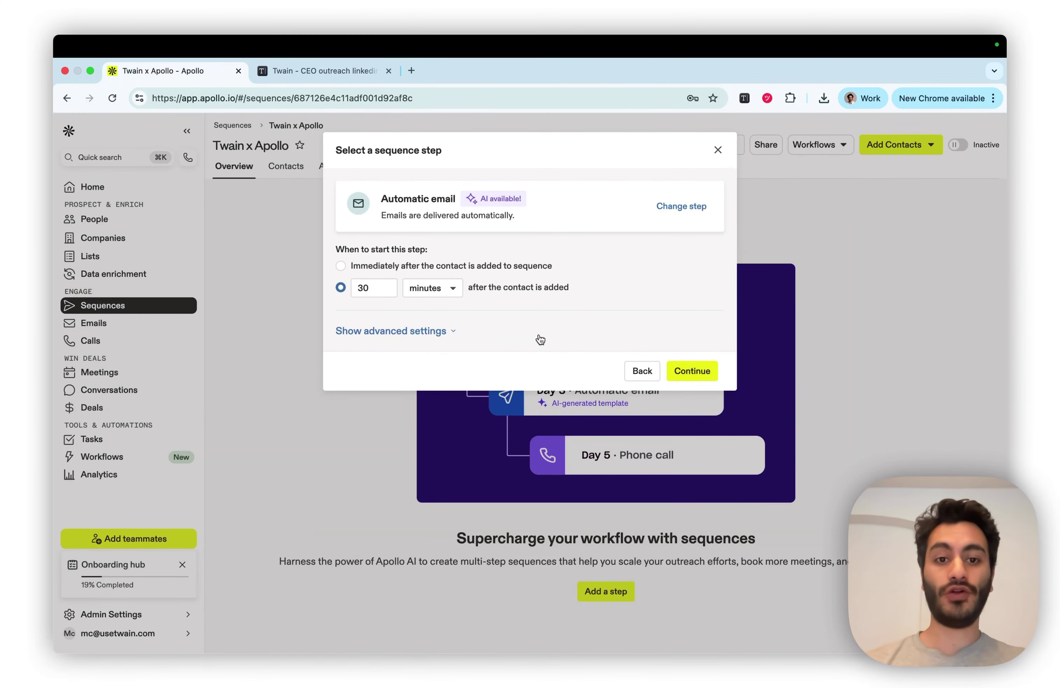
{"action": "left_click", "coordinate": [692, 372]}
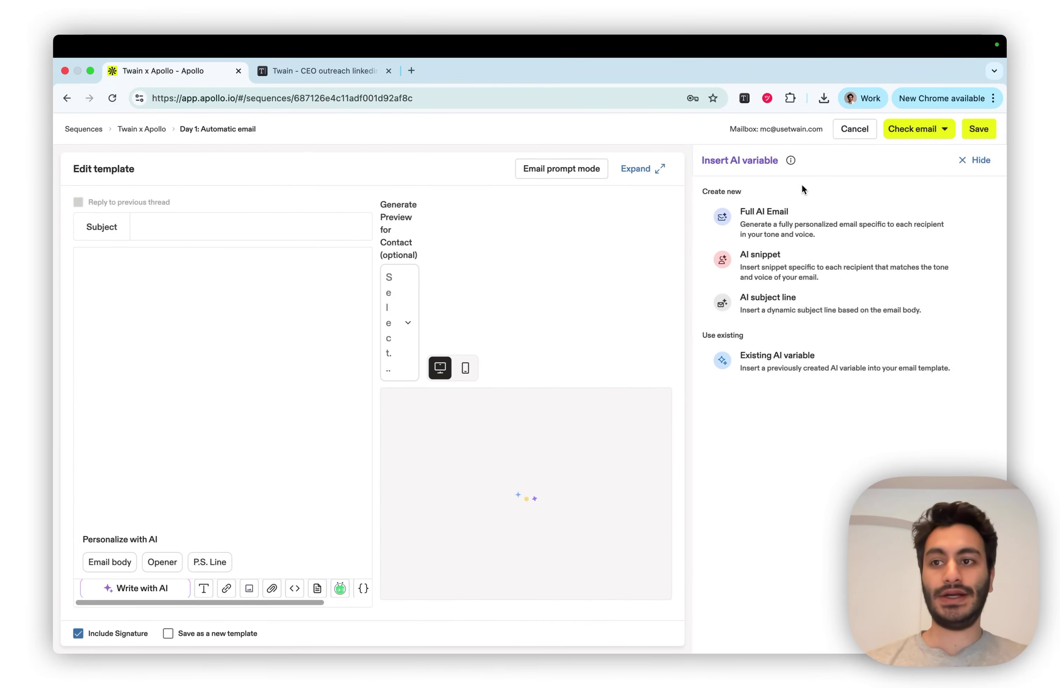
{"action": "left_click", "coordinate": [977, 131]}
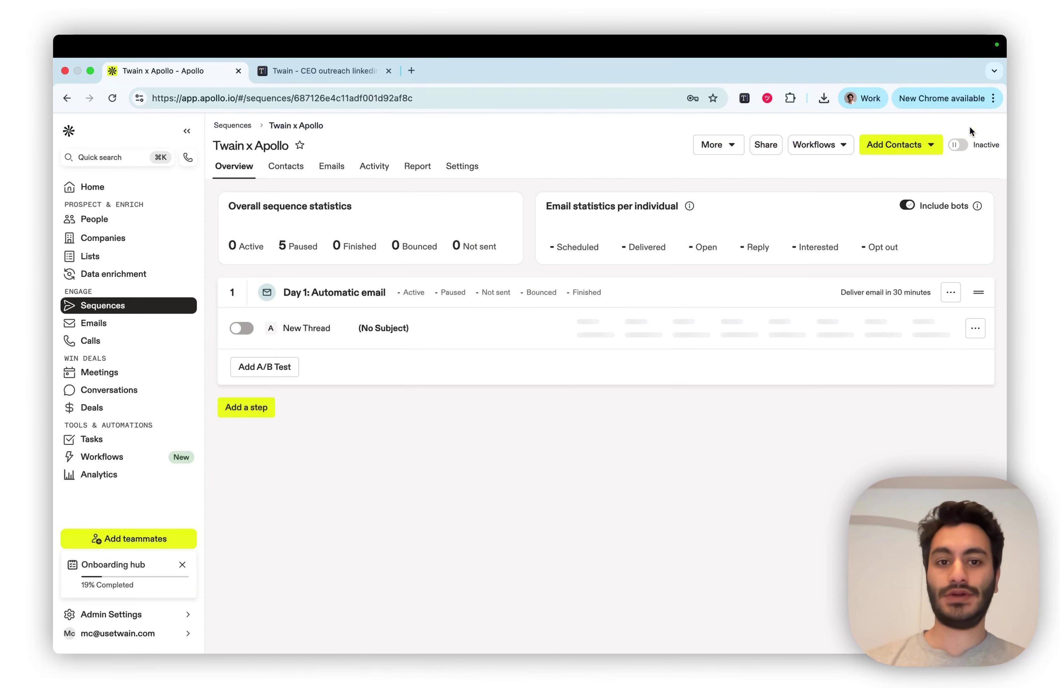
{"action": "left_click", "coordinate": [383, 329]}
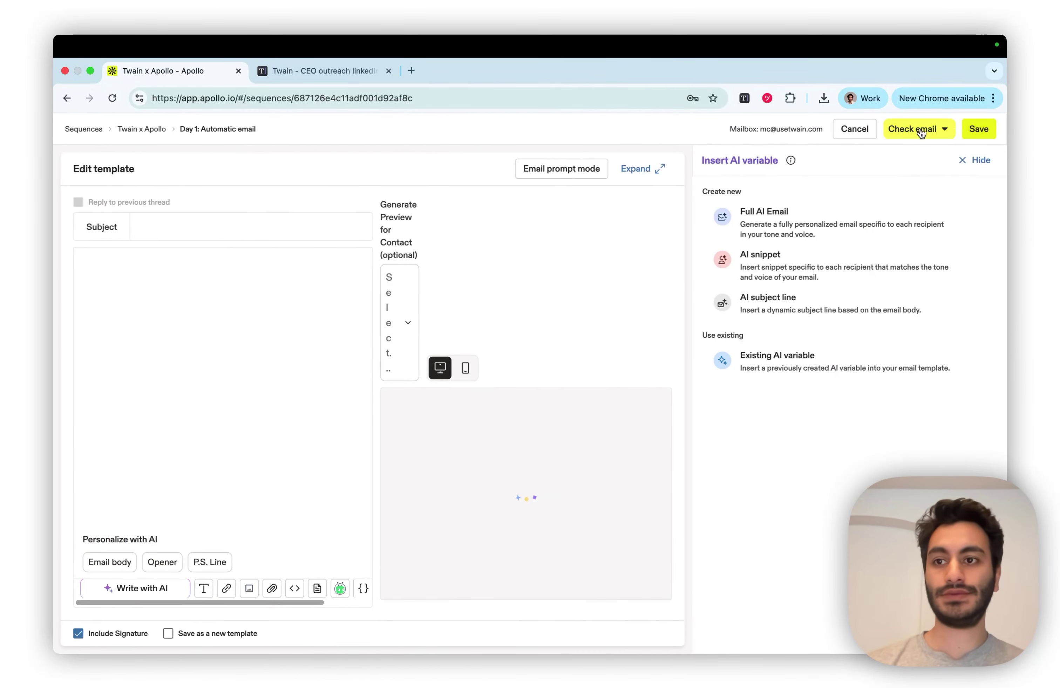
{"action": "left_click", "coordinate": [977, 130]}
Add a second automatic email 3 days after the first one and save its blank template.
{"action": "left_click", "coordinate": [246, 407]}
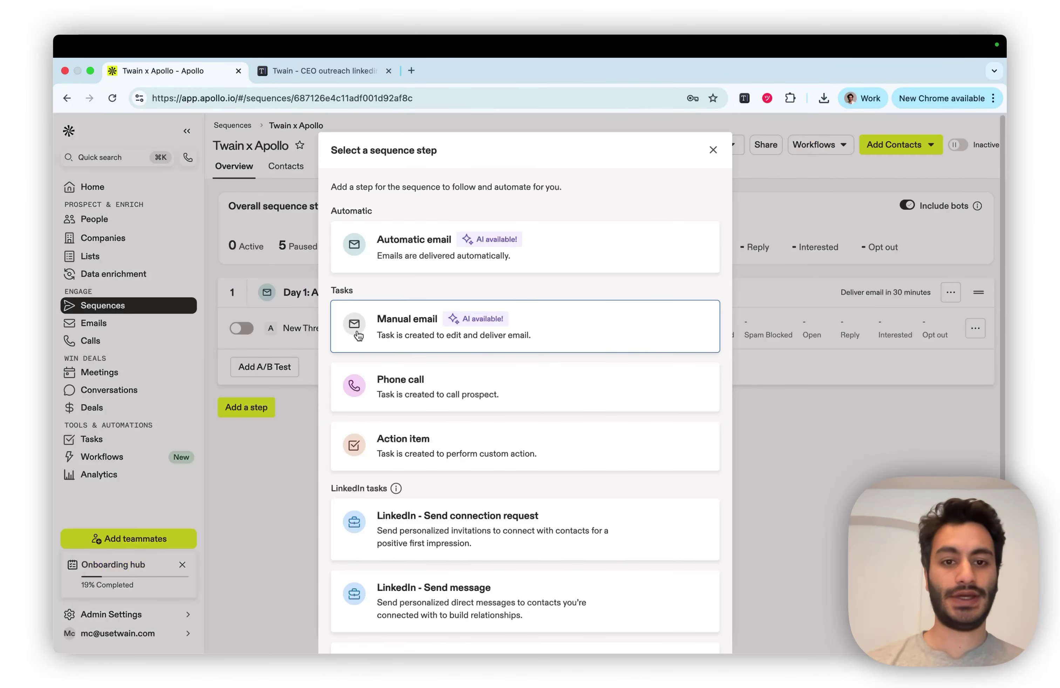
{"action": "left_click", "coordinate": [494, 247]}
{"action": "left_click", "coordinate": [692, 372]}
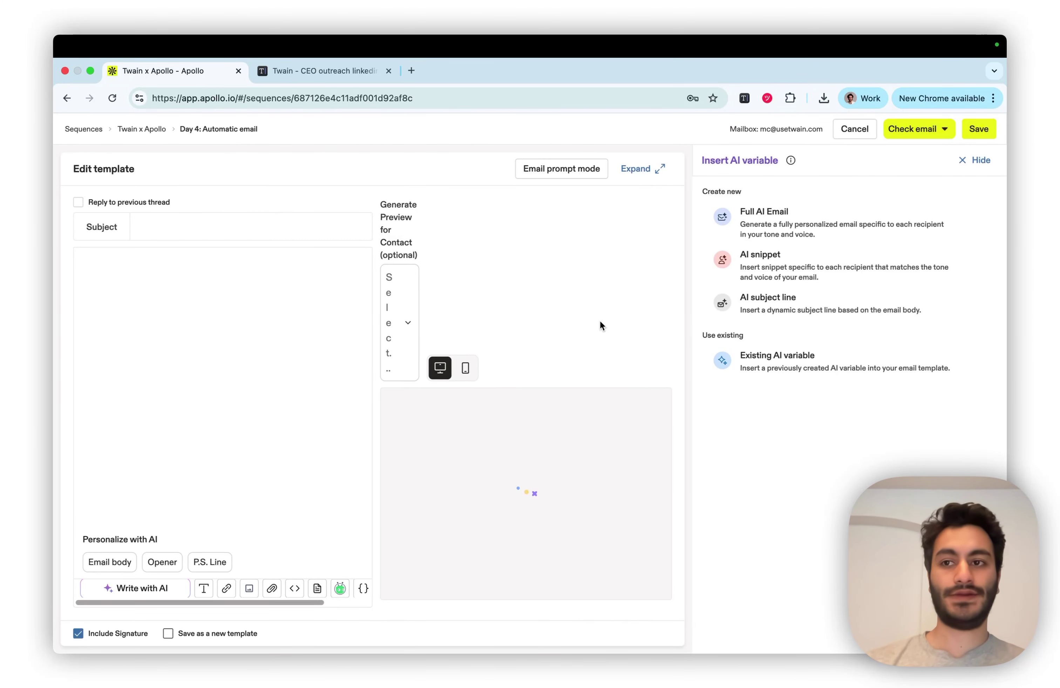
{"action": "left_click", "coordinate": [978, 129]}
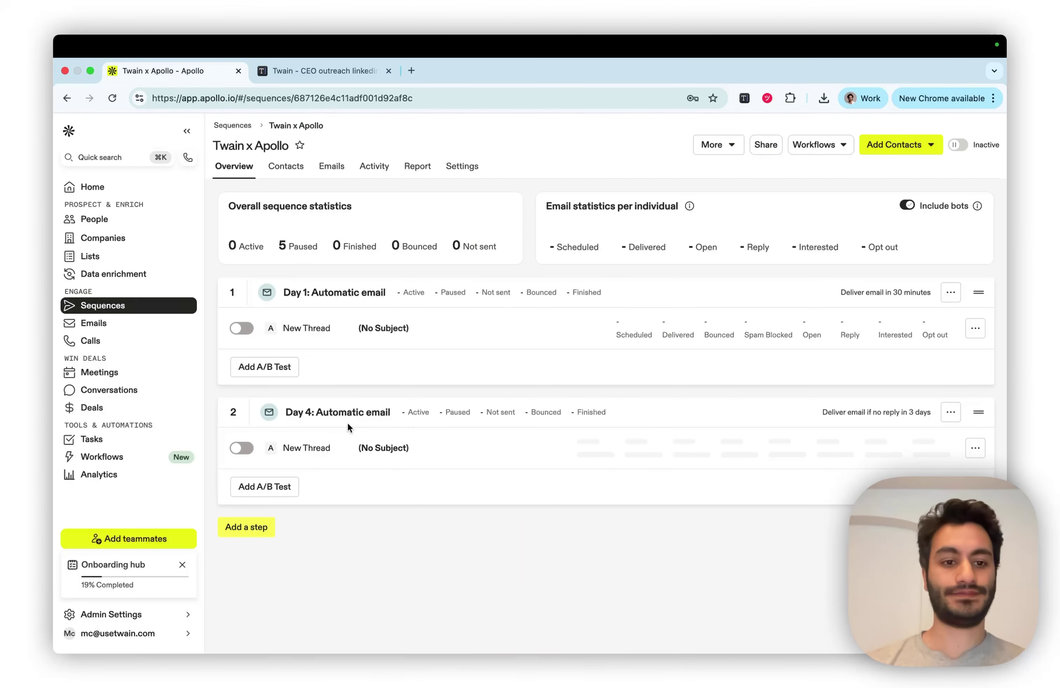
Add a third automatic email 3 days after the second one and save its blank template.
{"action": "left_click", "coordinate": [244, 529]}
{"action": "left_click", "coordinate": [559, 261]}
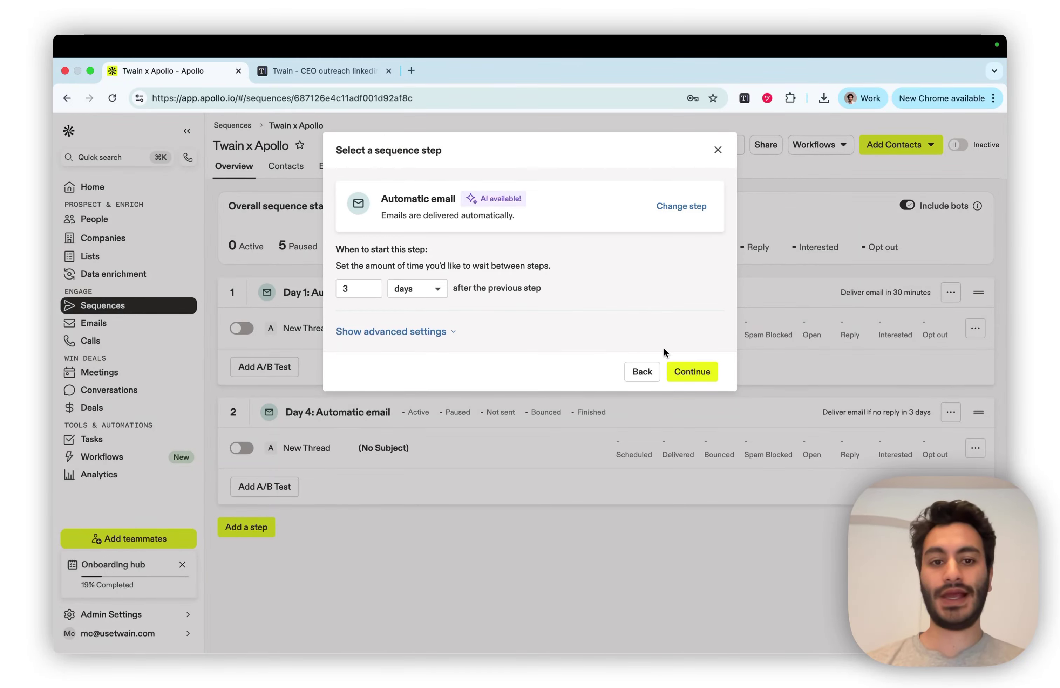
{"action": "left_click", "coordinate": [675, 367]}
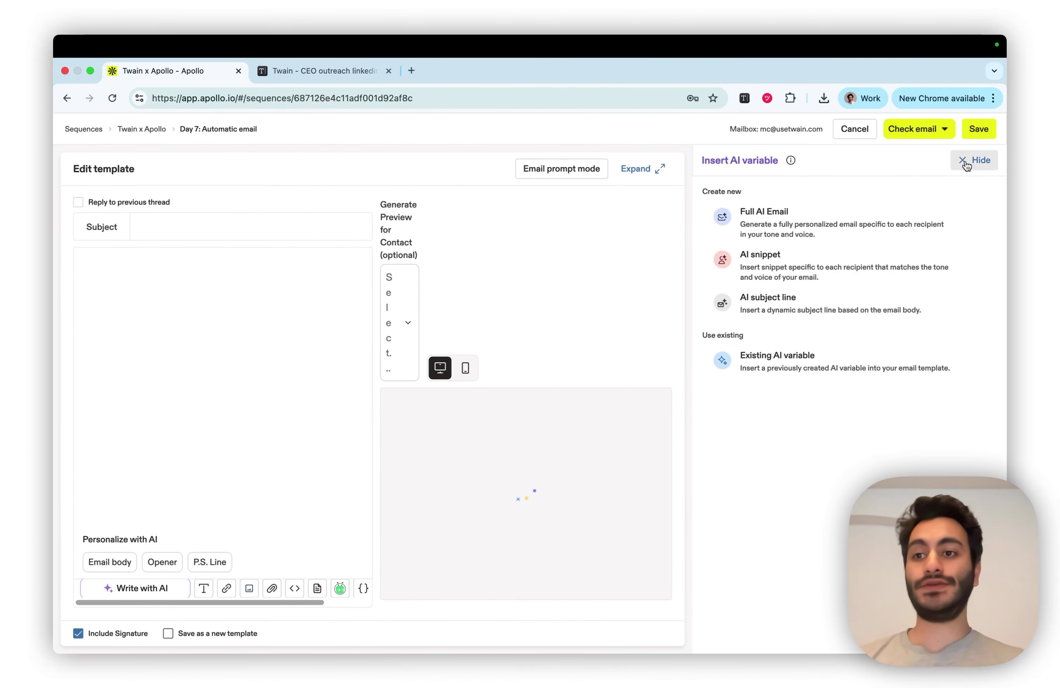
{"action": "left_click", "coordinate": [994, 128]}
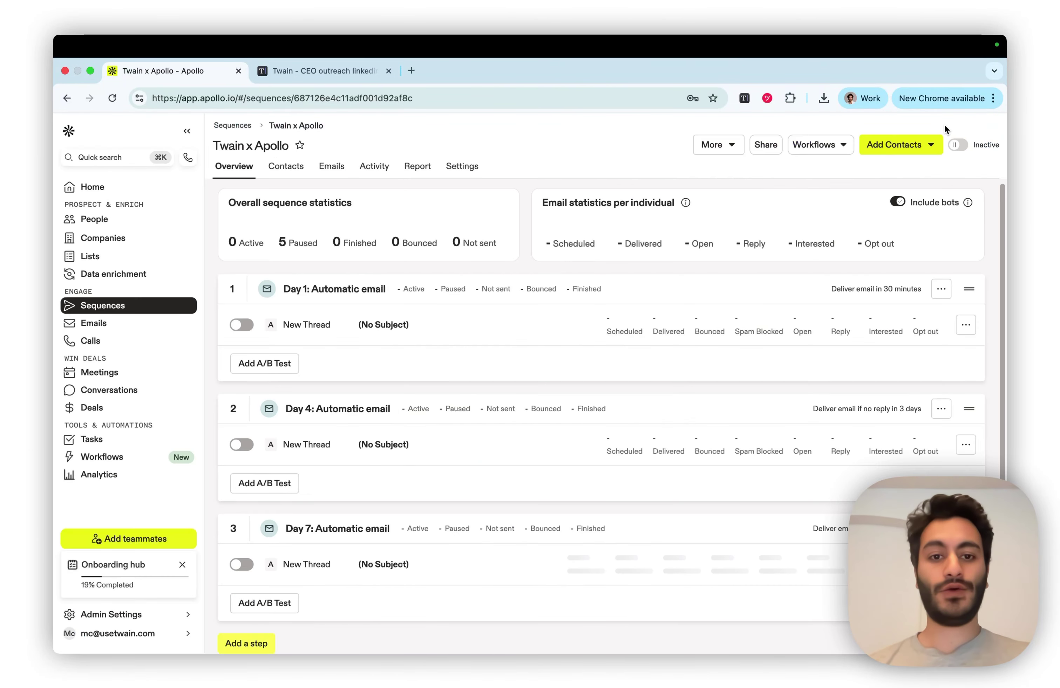
Insert the person variable "Email step 1 11-07" into the body of the Day 1 automatic email.
{"action": "left_click", "coordinate": [460, 338]}
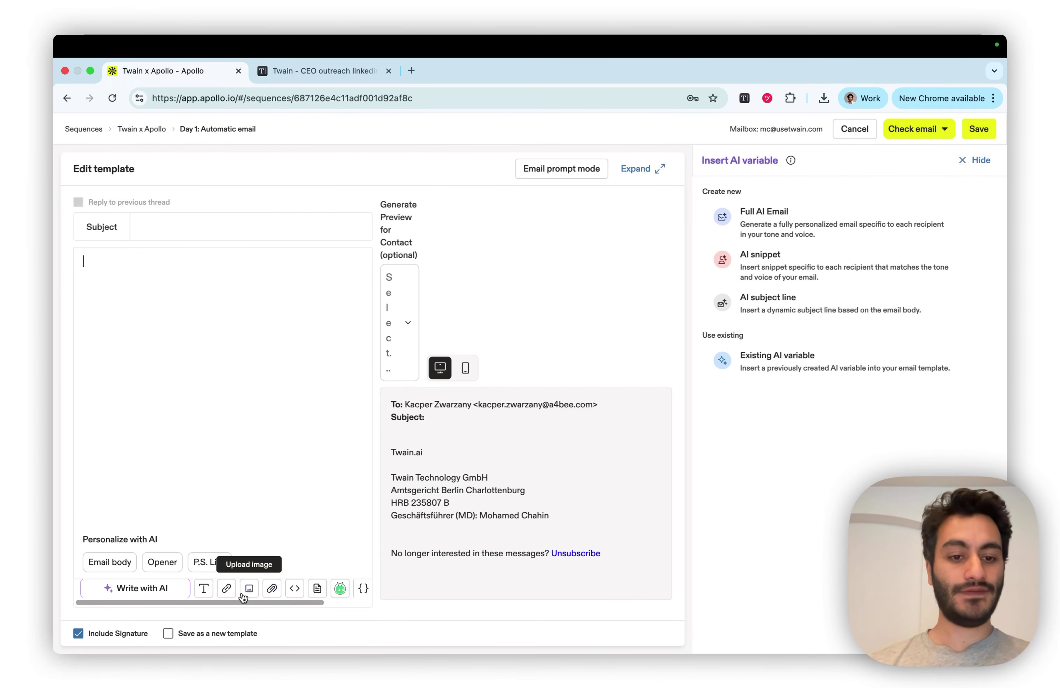
{"action": "left_click", "coordinate": [366, 592]}
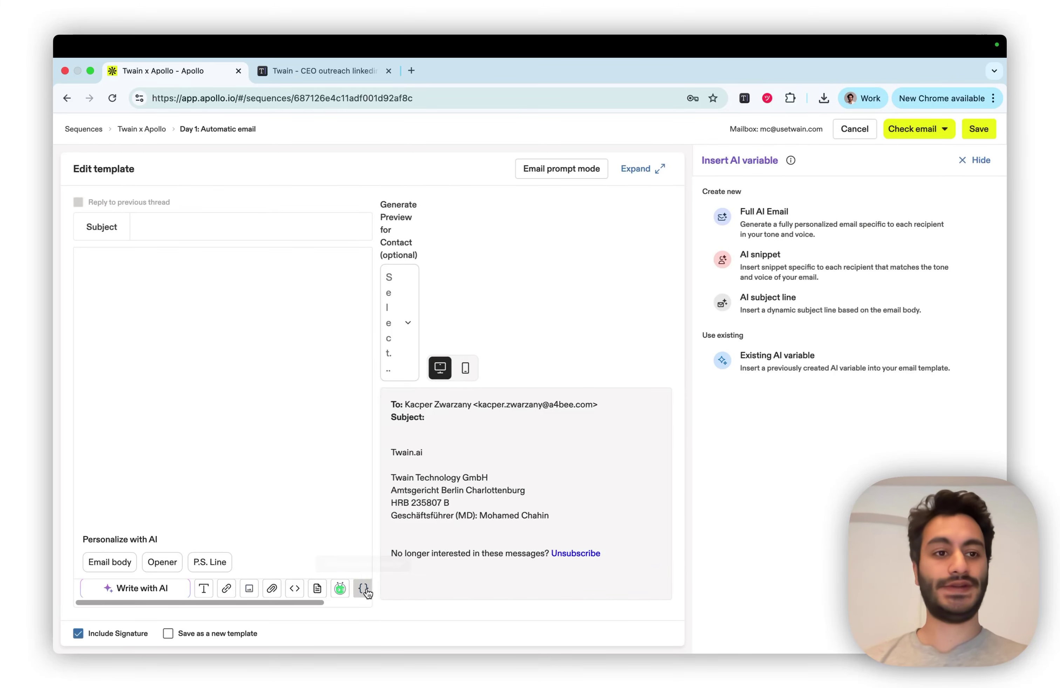
{"action": "mouse_move", "coordinate": [333, 460]}
{"action": "scroll", "coordinate": [332, 461], "scroll_direction": "down", "scroll_amount": 5}
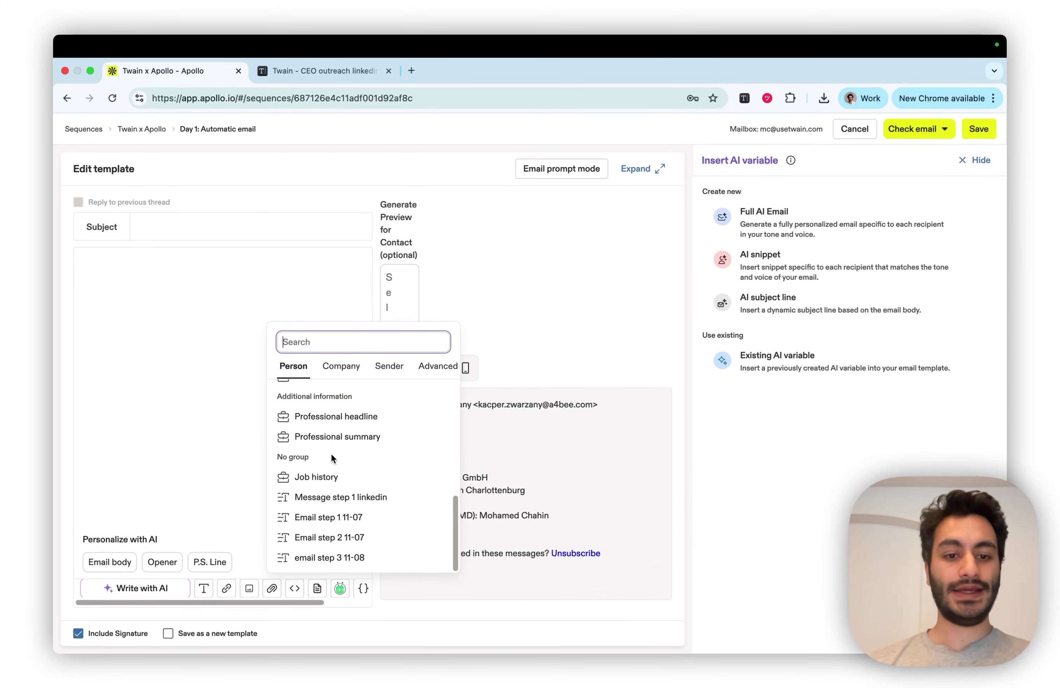
{"action": "left_click", "coordinate": [346, 519]}
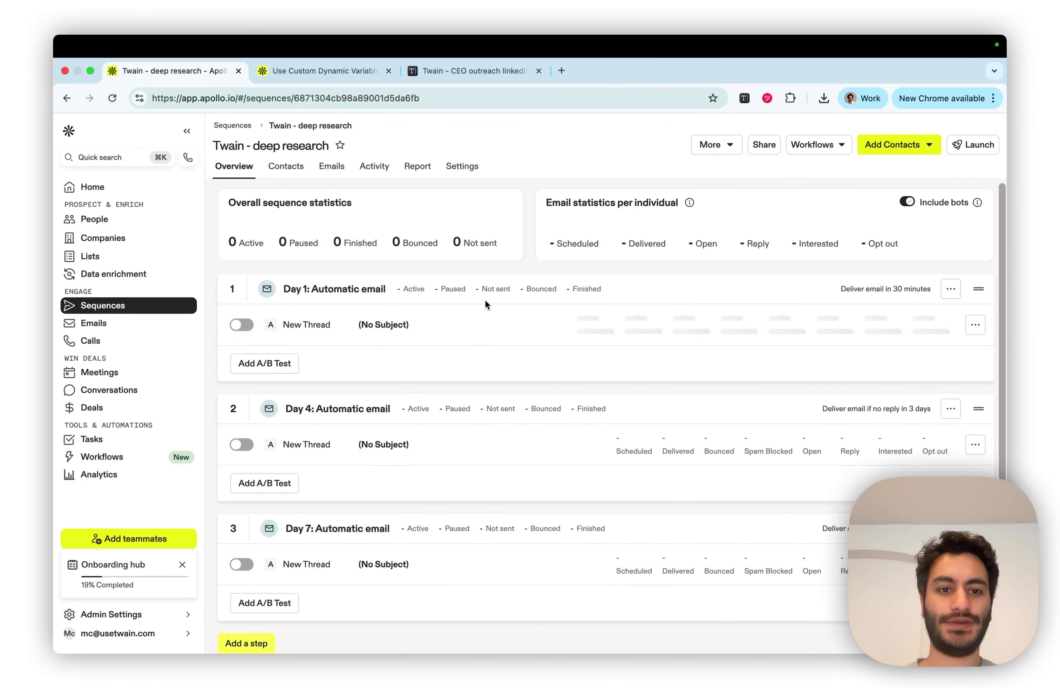
Set the subject of the Day 1 email in the Twain - deep research sequence to "Twain - Deep research".
{"action": "left_click", "coordinate": [439, 325]}
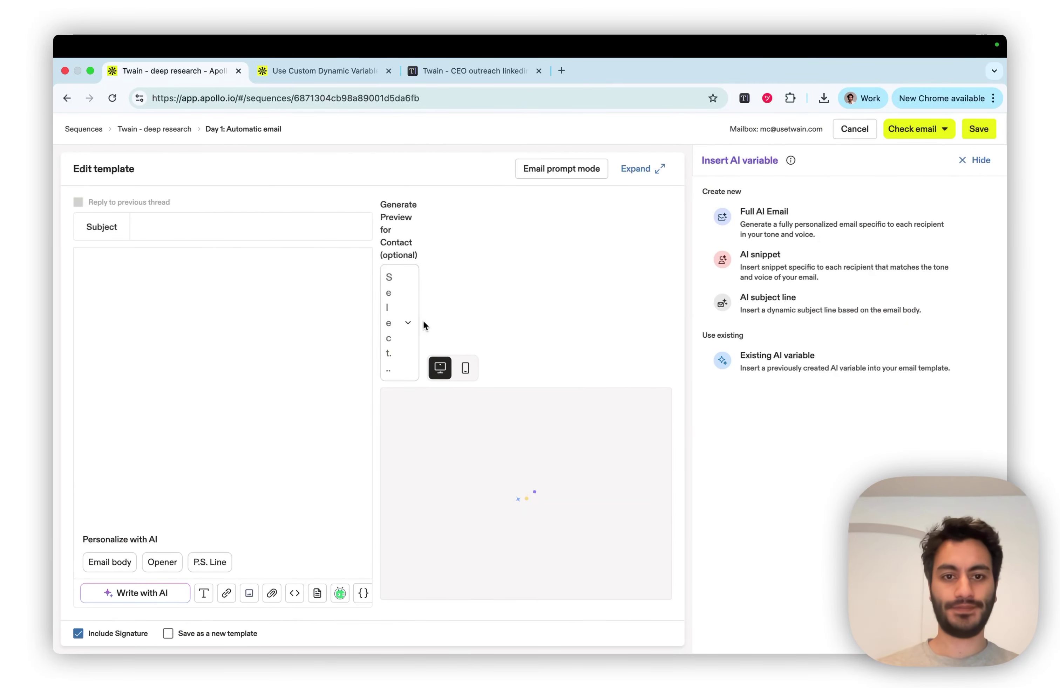
{"action": "left_click", "coordinate": [217, 233]}
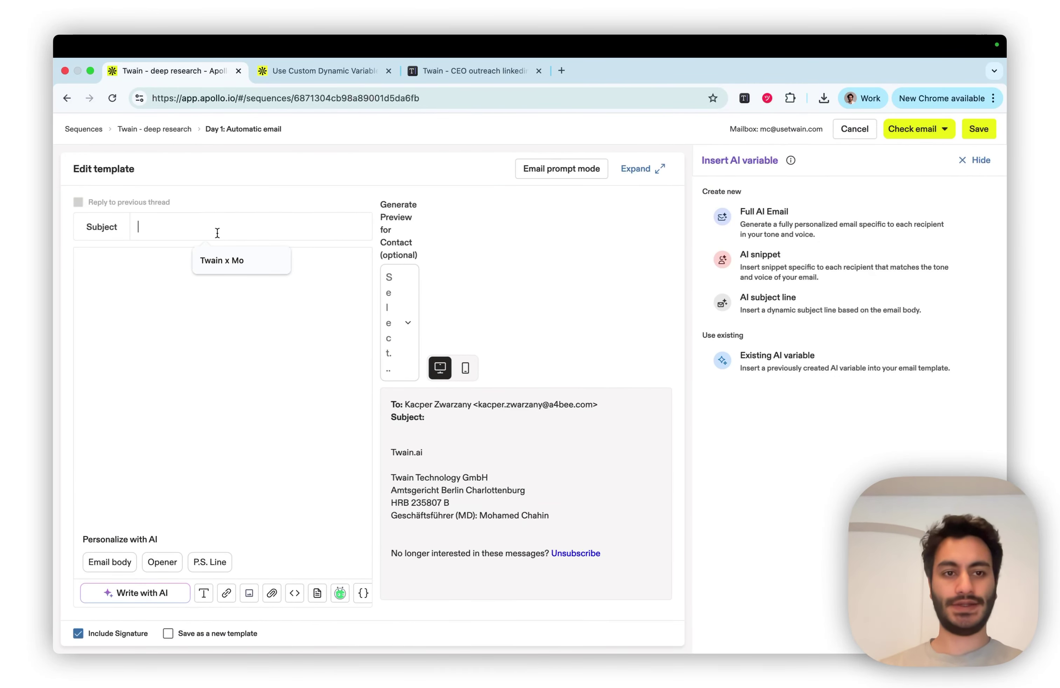
{"action": "type", "text": "Twain - D"}
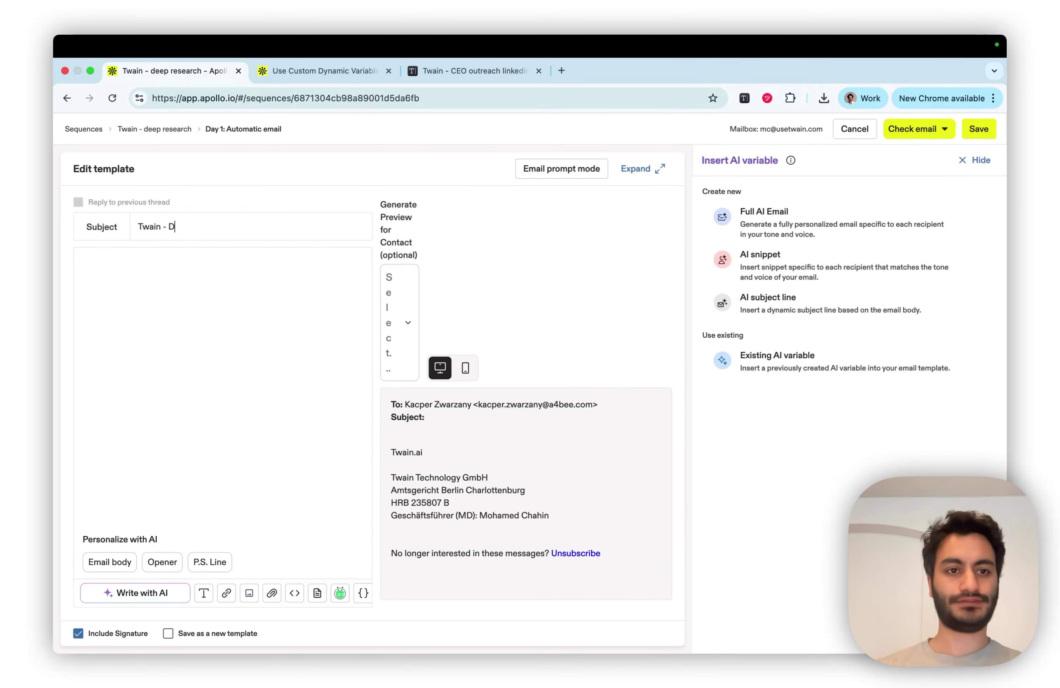
{"action": "type", "text": "eep research"}
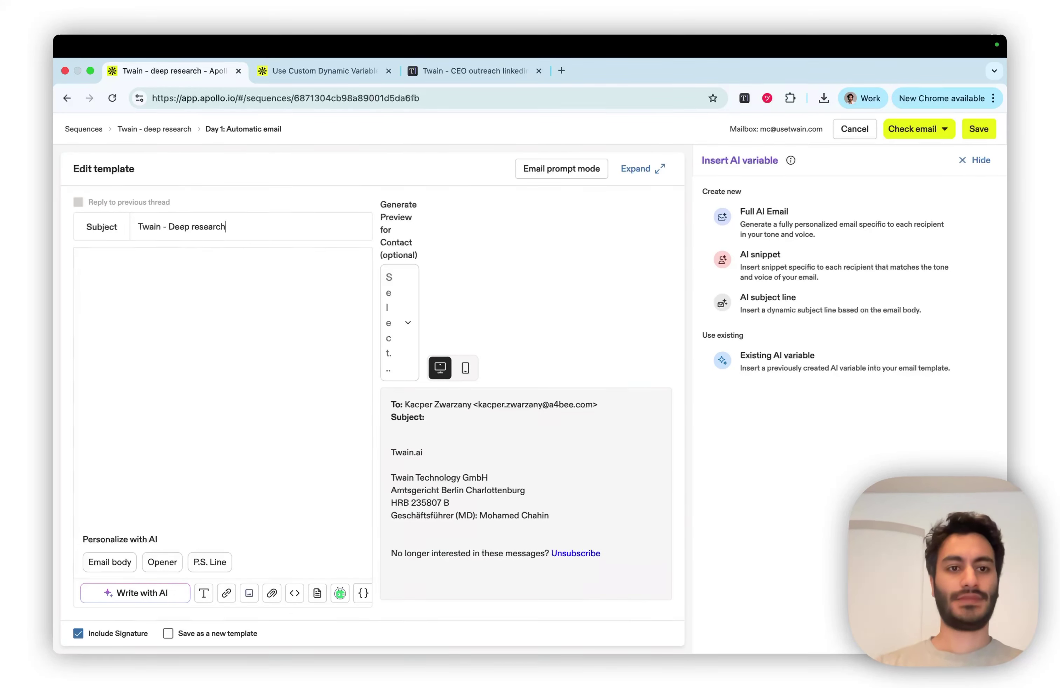
{"action": "left_click", "coordinate": [156, 256]}
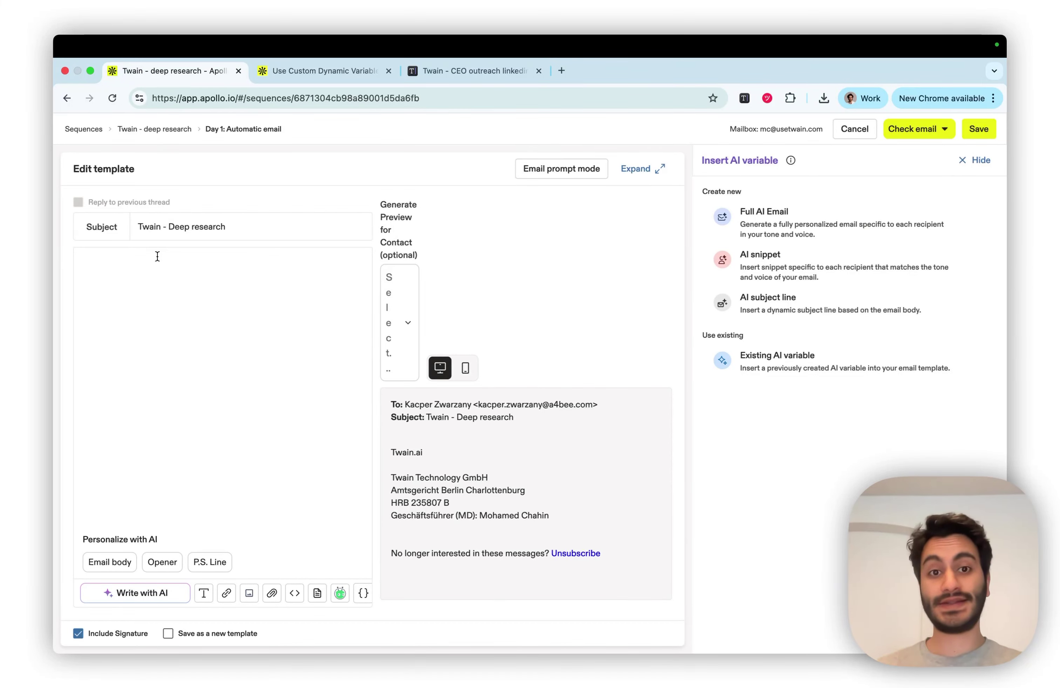
Generate the Day 1 email preview for the HeyReach co-founder and CEO contact.
{"action": "left_click", "coordinate": [417, 324]}
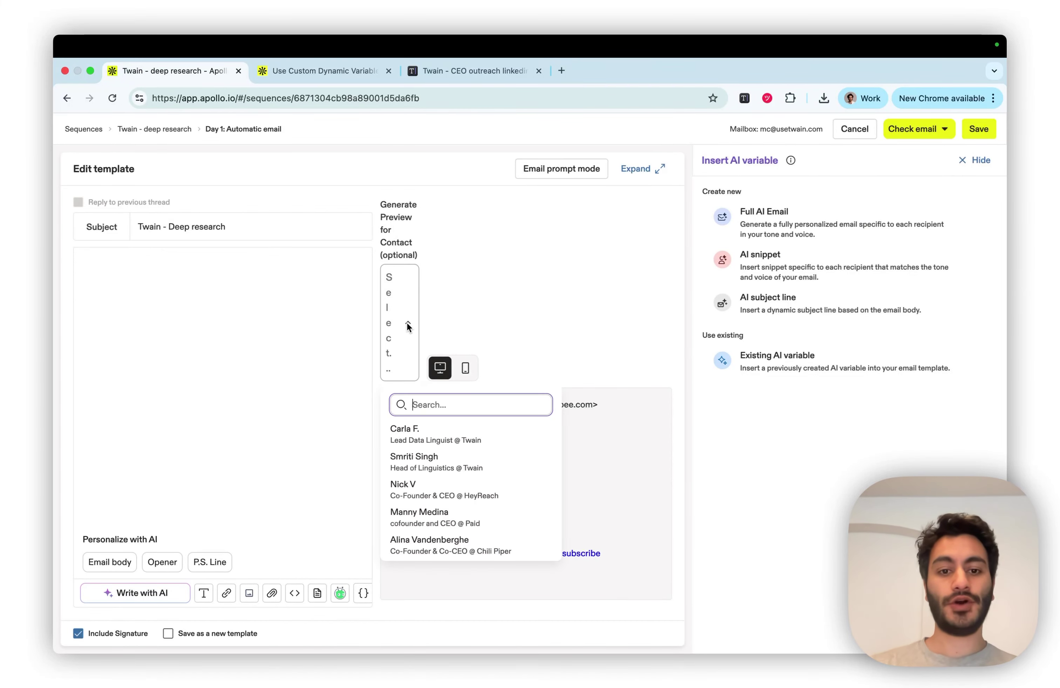
{"action": "scroll", "coordinate": [443, 456], "scroll_direction": "down", "scroll_amount": 2}
{"action": "left_click", "coordinate": [479, 438]}
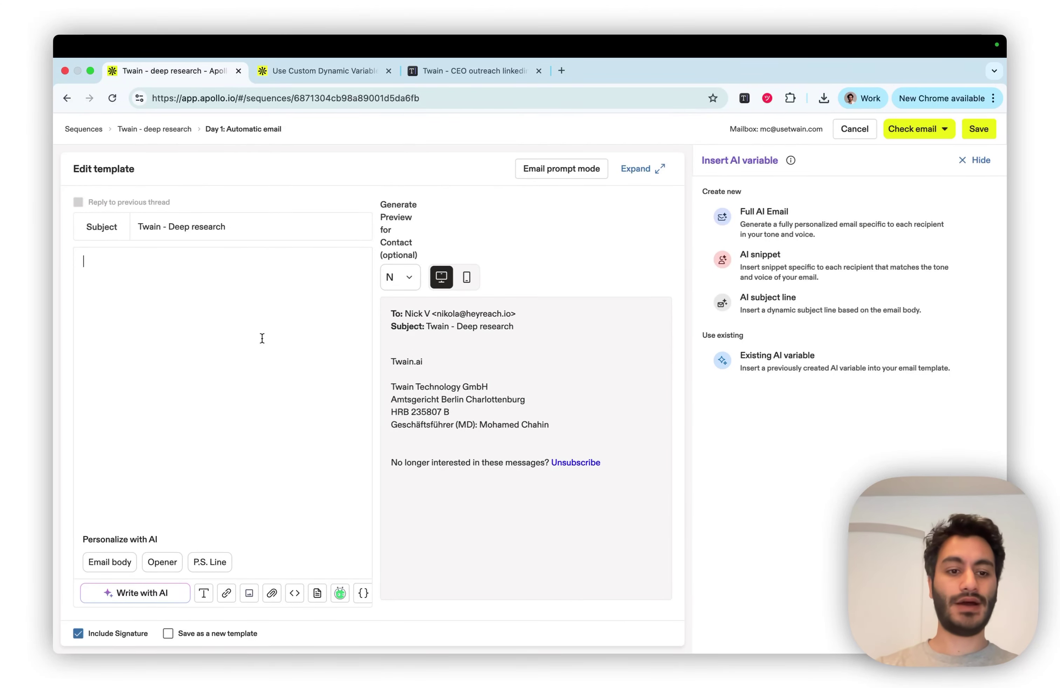
Insert the variable "Email step 1 11-07" as the Day 1 email's body, review the preview, and save the template.
{"action": "left_click", "coordinate": [262, 338]}
{"action": "type", "text": "{{"}
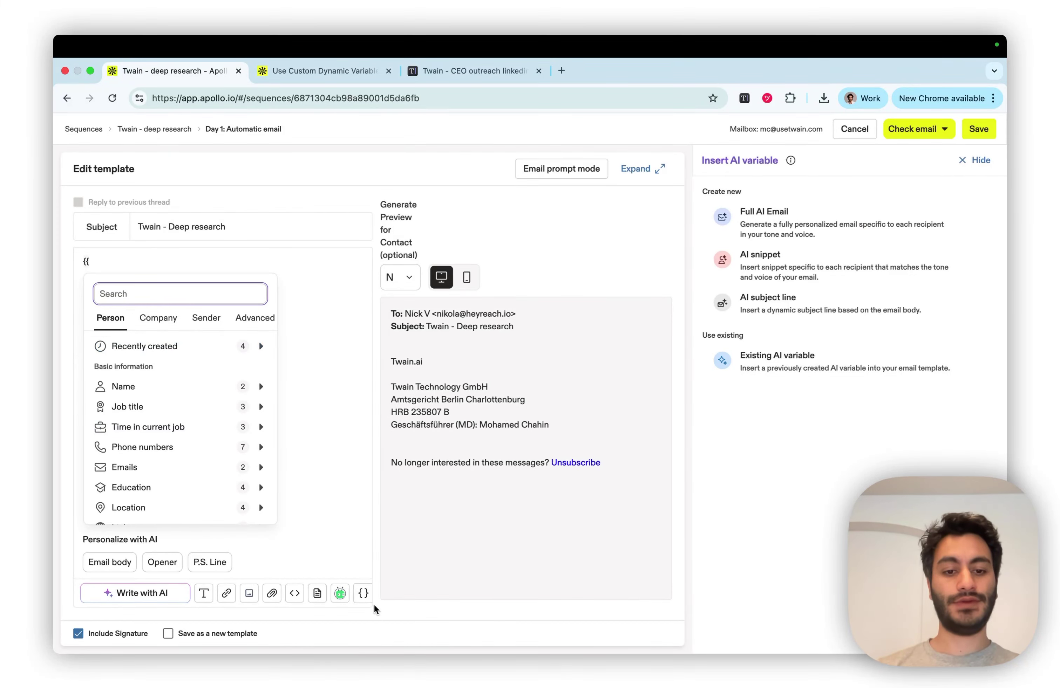
{"action": "left_click", "coordinate": [192, 300]}
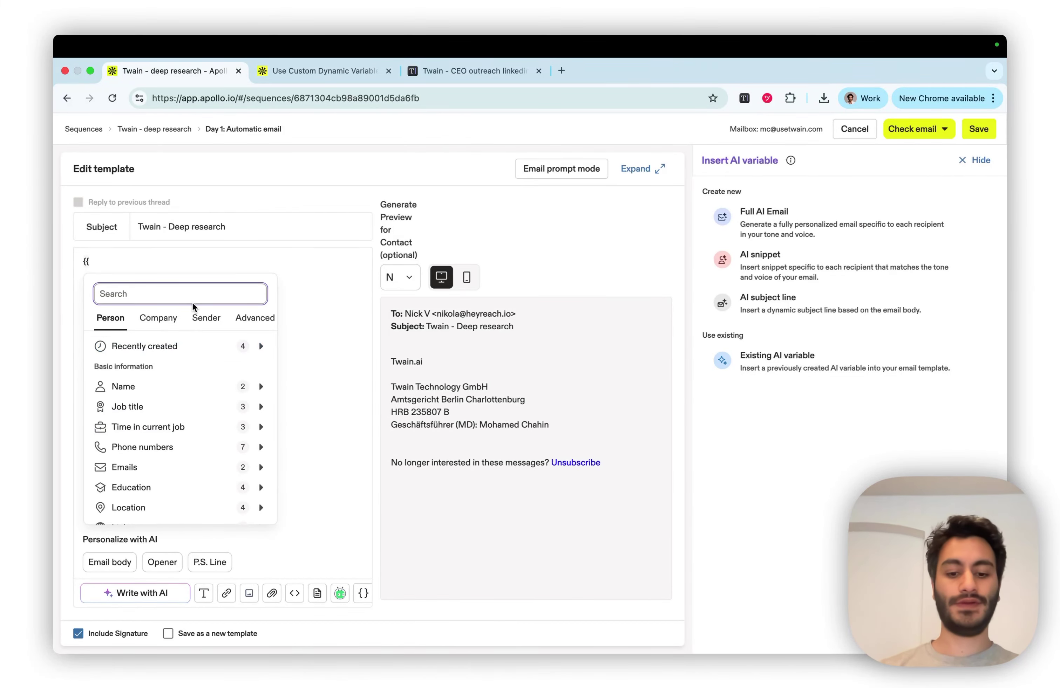
{"action": "type", "text": "step"}
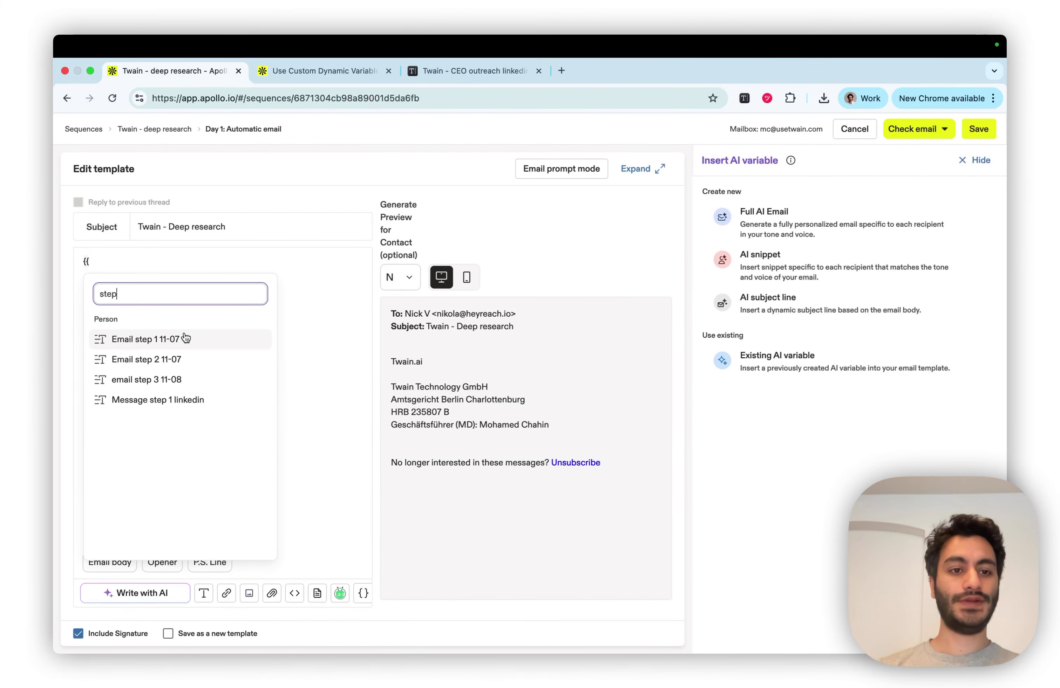
{"action": "left_click", "coordinate": [186, 339]}
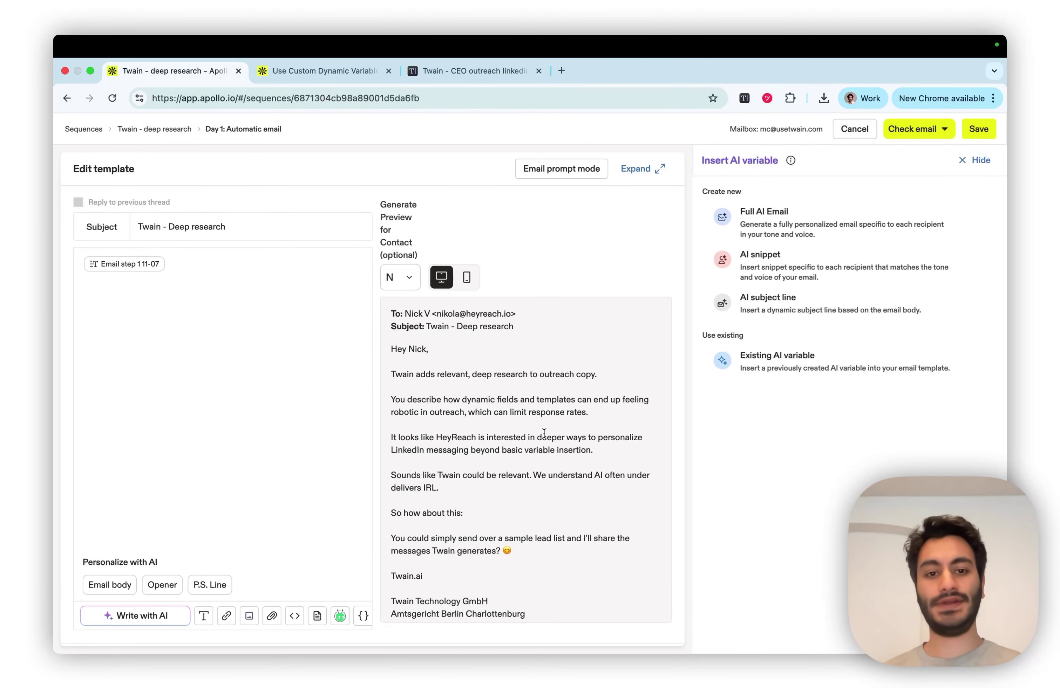
{"action": "scroll", "coordinate": [543, 457], "scroll_direction": "down", "scroll_amount": 2}
{"action": "scroll", "coordinate": [543, 457], "scroll_direction": "up", "scroll_amount": 2}
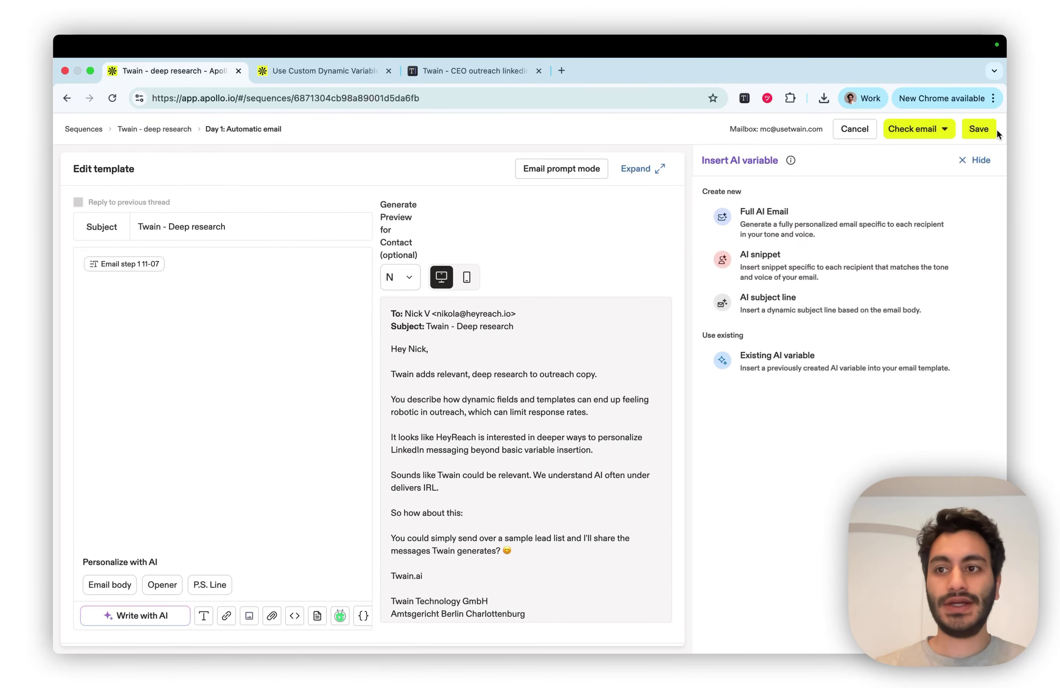
{"action": "left_click", "coordinate": [981, 134]}
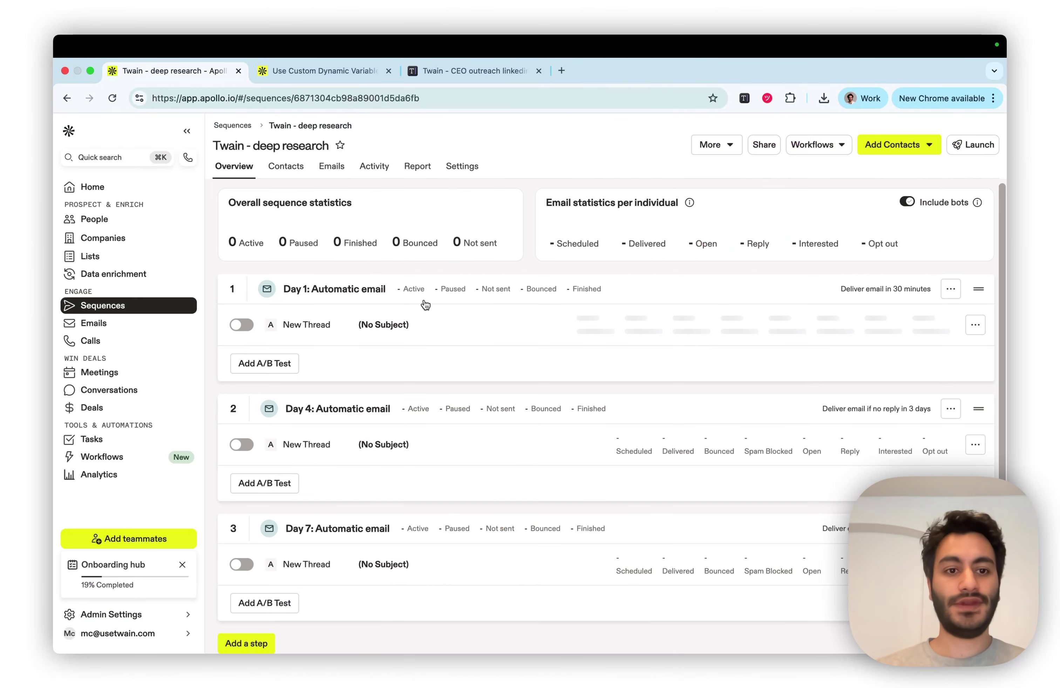
Insert the variable "Email step 2 11-07" as the body of the Day 4 automatic email.
{"action": "left_click", "coordinate": [378, 444]}
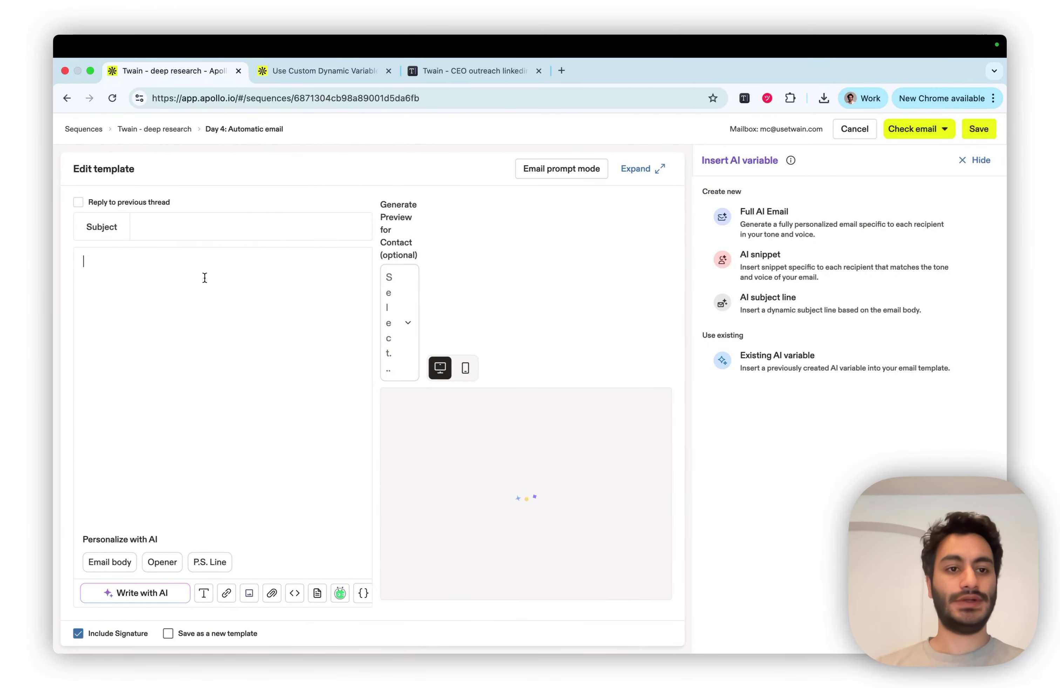
{"action": "type", "text": "{{"}
{"action": "type", "text": "s"}
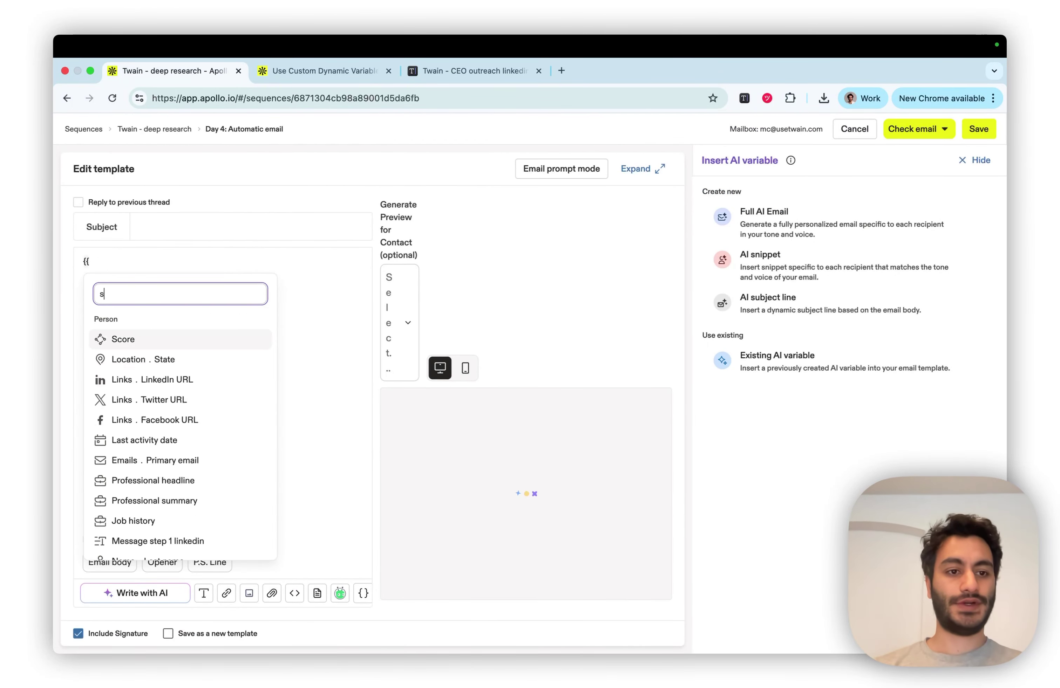
{"action": "type", "text": "te"}
{"action": "left_click", "coordinate": [184, 357]}
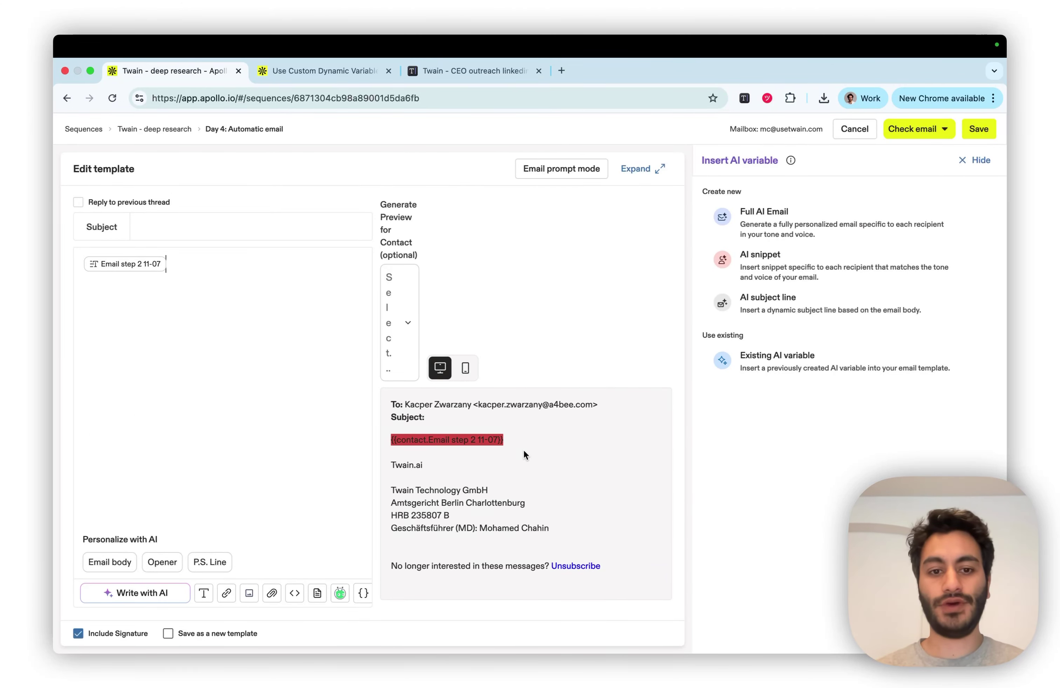
Preview the Day 4 email for the HeyReach co-founder and CEO contact and save the template.
{"action": "left_click", "coordinate": [408, 318]}
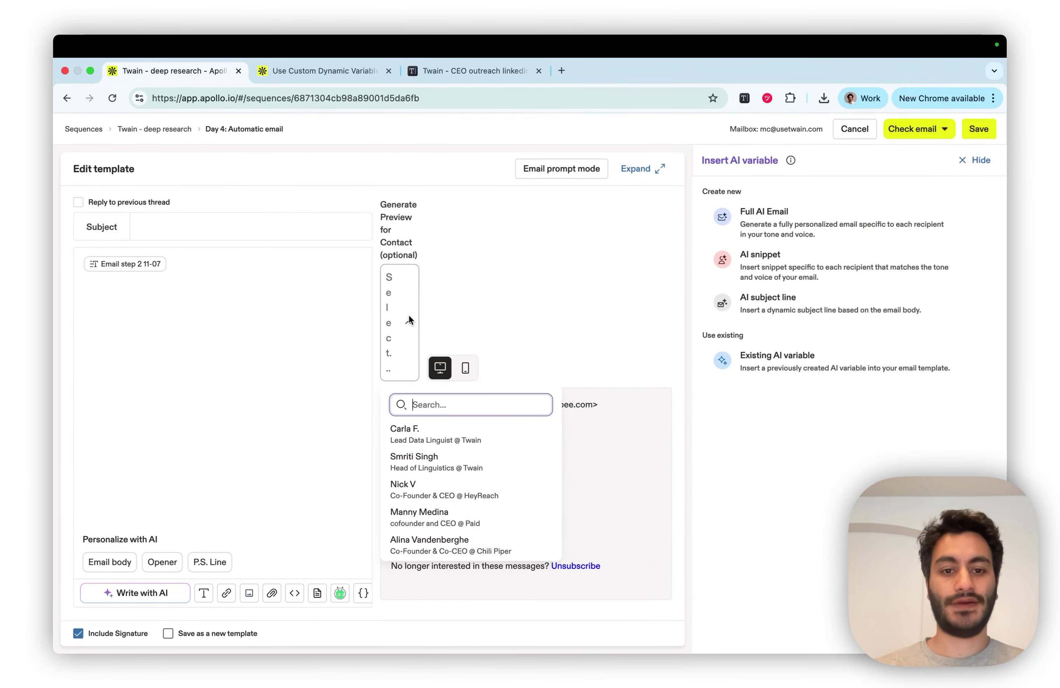
{"action": "scroll", "coordinate": [453, 465], "scroll_direction": "down", "scroll_amount": 1}
{"action": "left_click", "coordinate": [454, 465]}
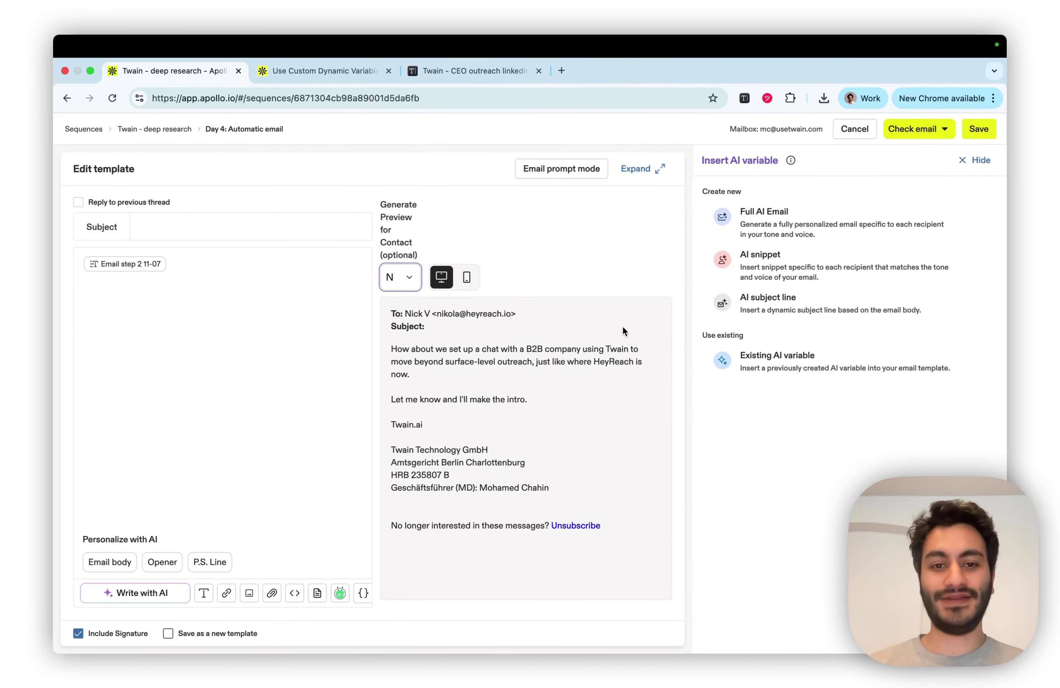
{"action": "left_click", "coordinate": [979, 129]}
{"action": "scroll", "coordinate": [442, 497], "scroll_direction": "down", "scroll_amount": 2}
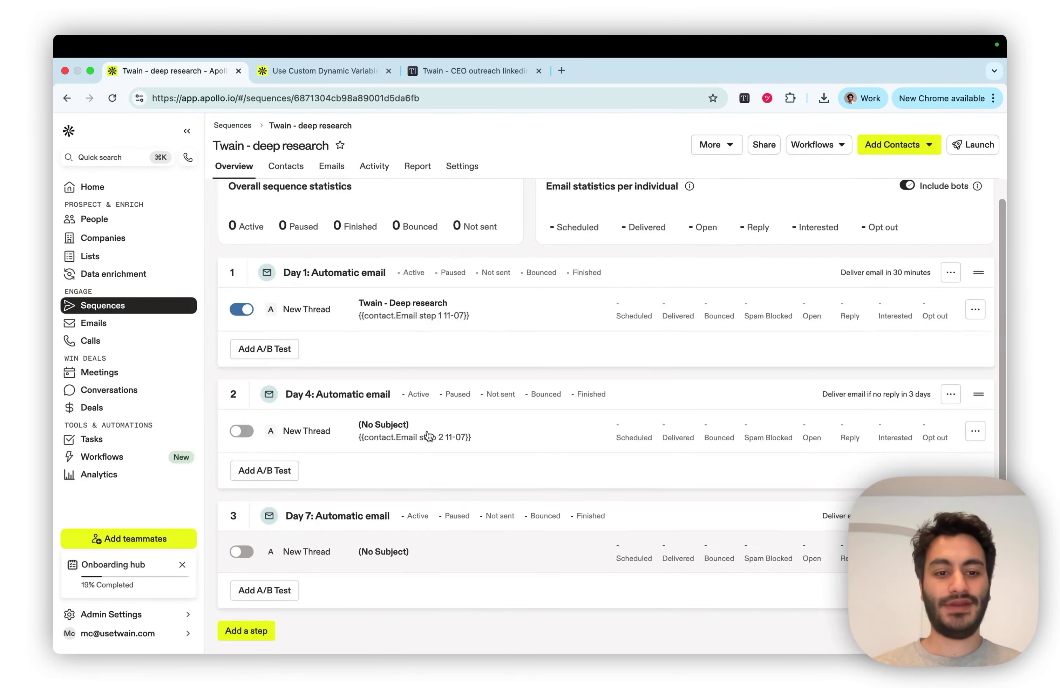
Open the Day 7 automatic email and generate its preview for the HeyReach co-founder and CEO contact.
{"action": "left_click", "coordinate": [425, 552]}
{"action": "left_click", "coordinate": [386, 295]}
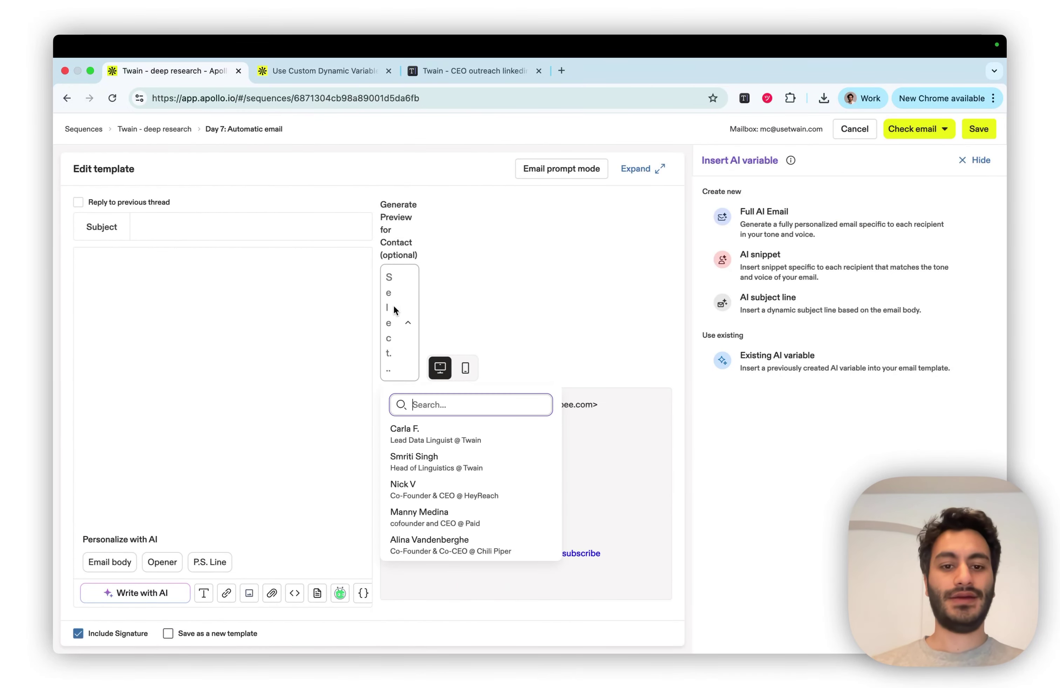
{"action": "left_click", "coordinate": [444, 487]}
{"action": "left_click", "coordinate": [236, 331]}
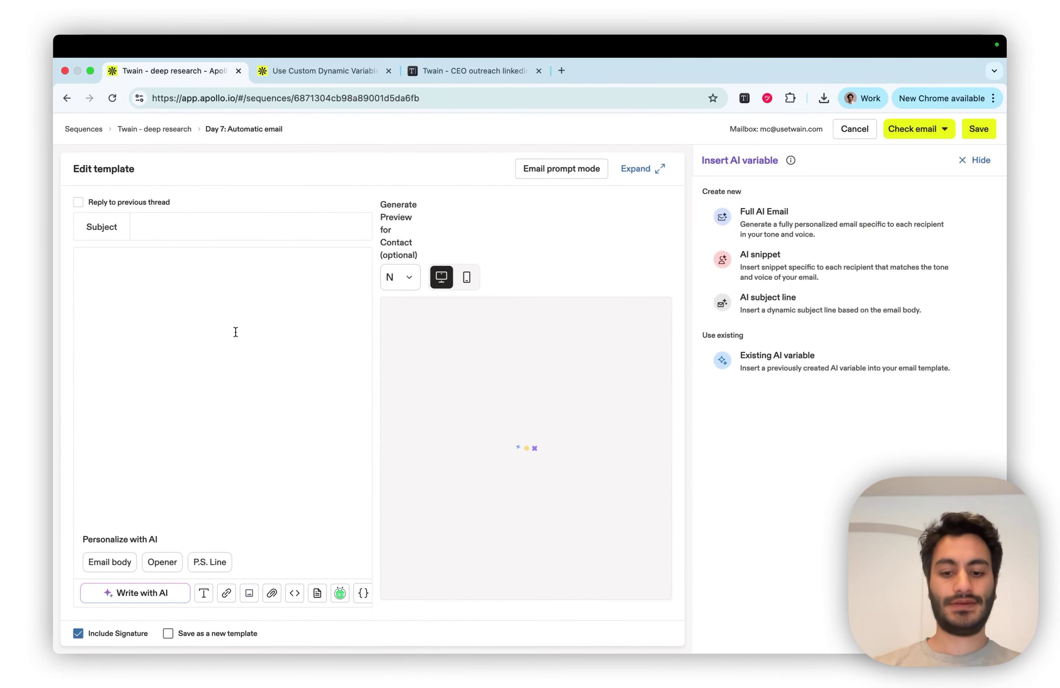
{"action": "type", "text": "{{"}
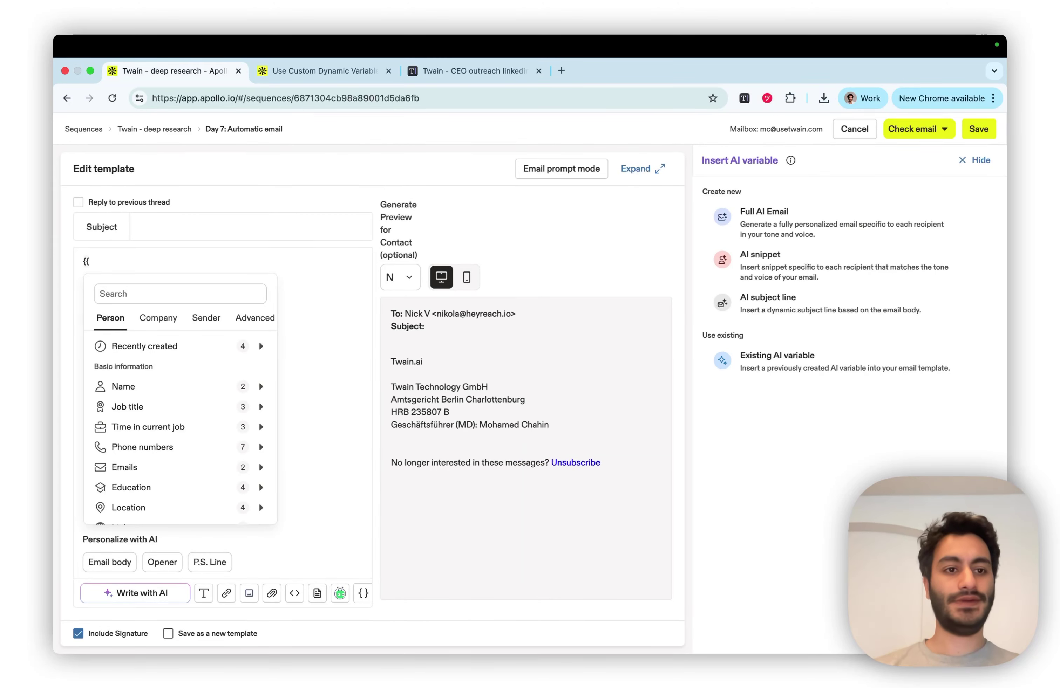
{"action": "left_click", "coordinate": [193, 256]}
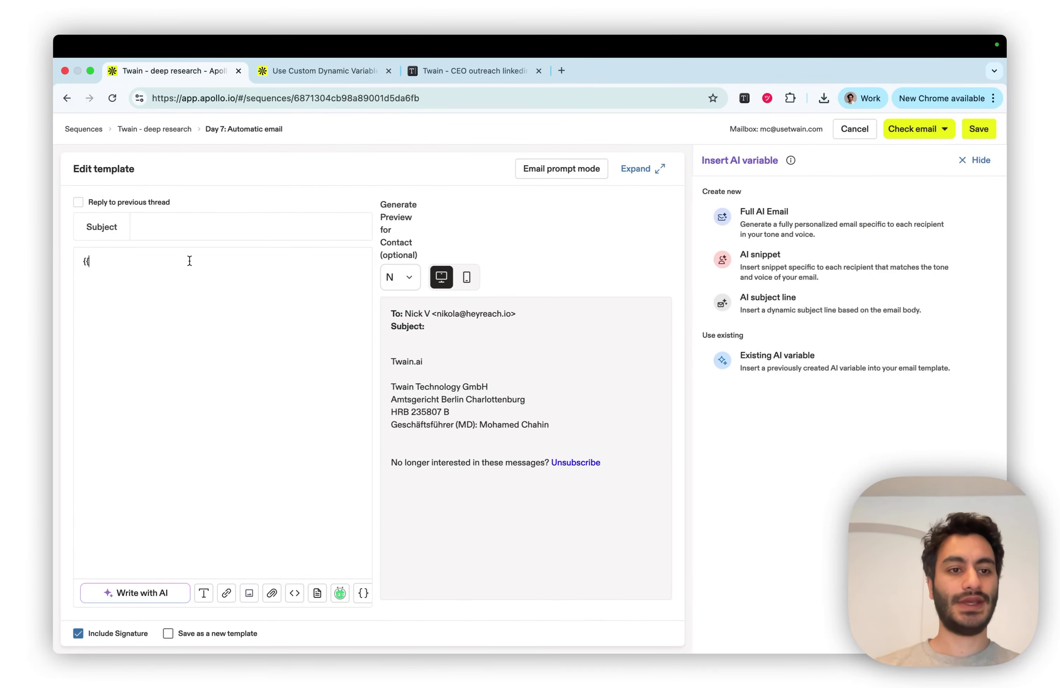
{"action": "type", "text": "step"}
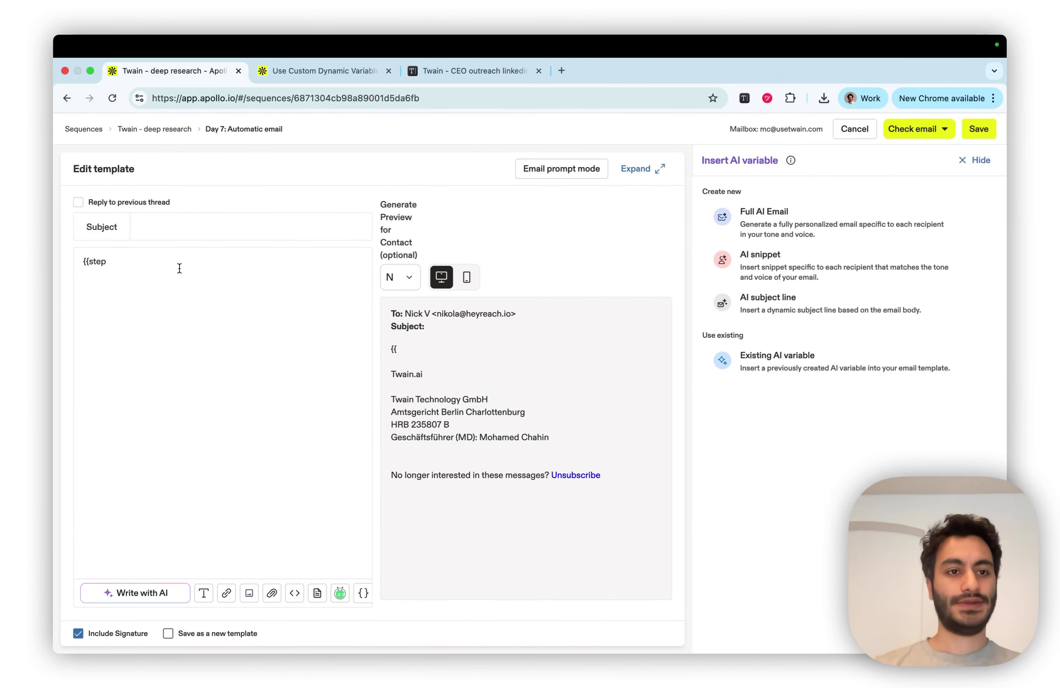
{"action": "key", "text": "BackSpace"}
{"action": "key", "text": "BackSpace"}
{"action": "key", "text": "BackSpace"}
{"action": "key", "text": "BackSpace"}
{"action": "key", "text": "BackSpace"}
{"action": "key", "text": "BackSpace"}
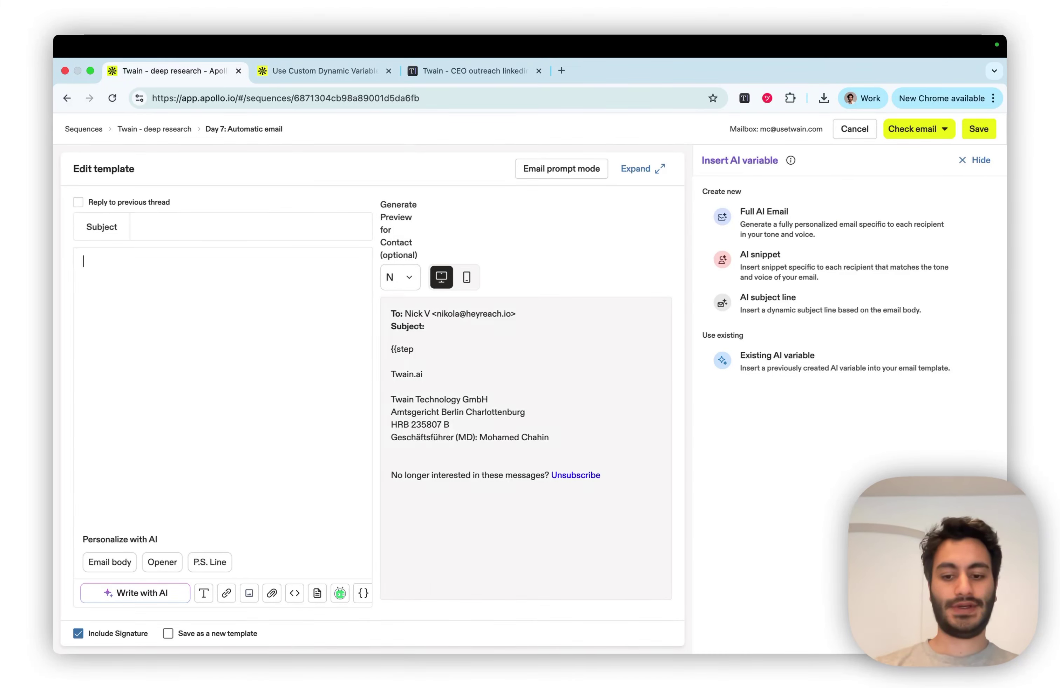
Insert the variable "email step 3 11-08" as the Day 7 email's body and save the template.
{"action": "type", "text": "{{"}
{"action": "type", "text": "step"}
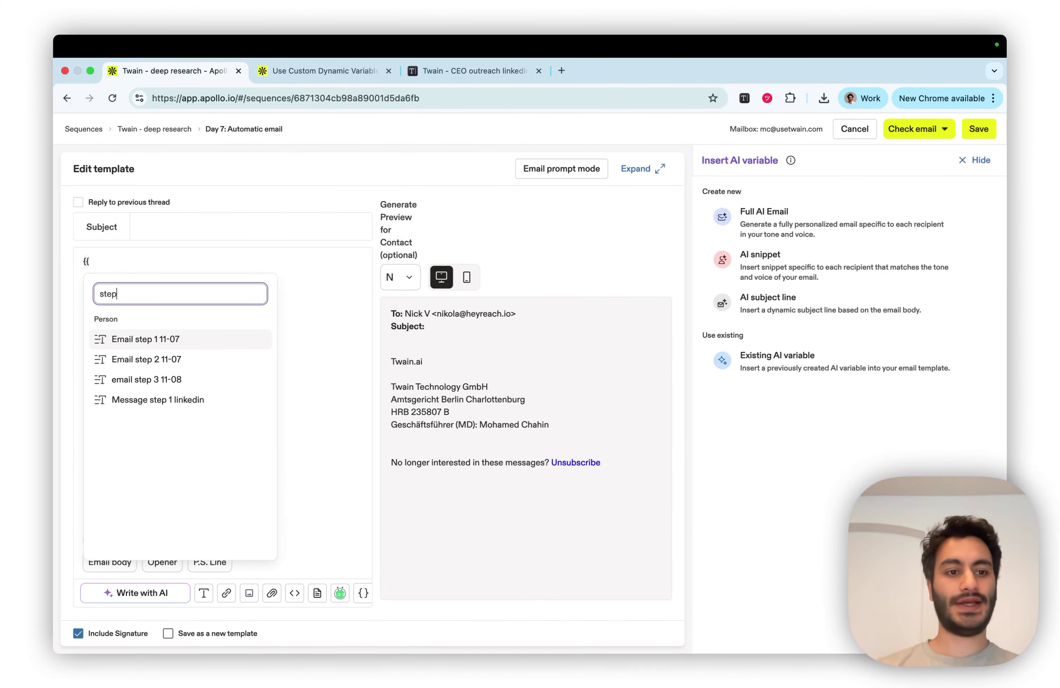
{"action": "left_click", "coordinate": [183, 379]}
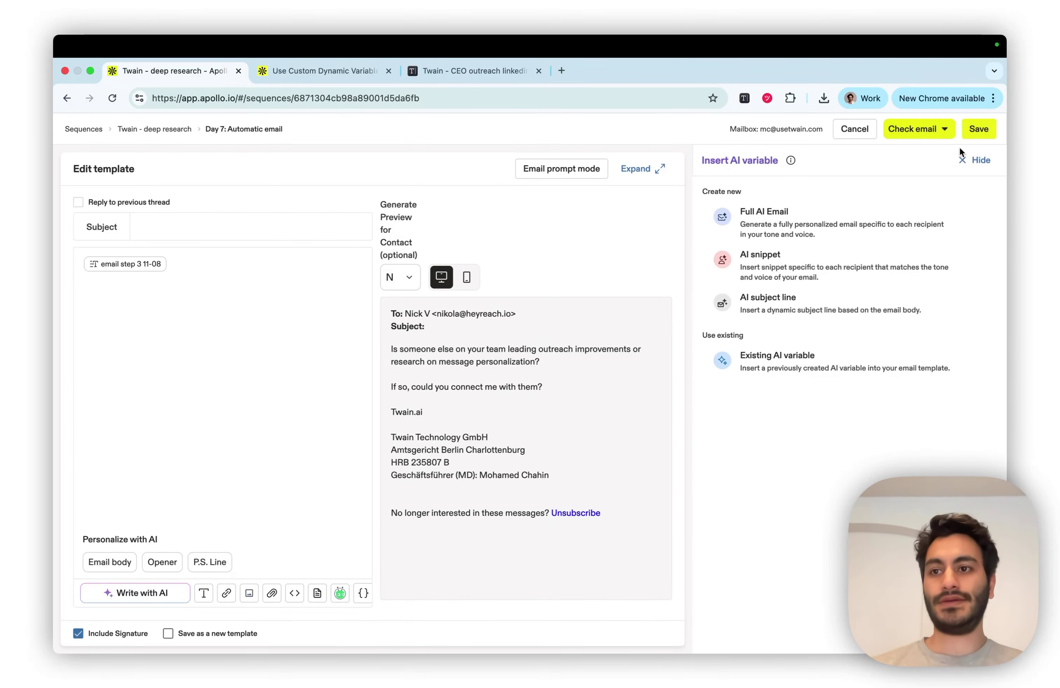
{"action": "left_click", "coordinate": [978, 129]}
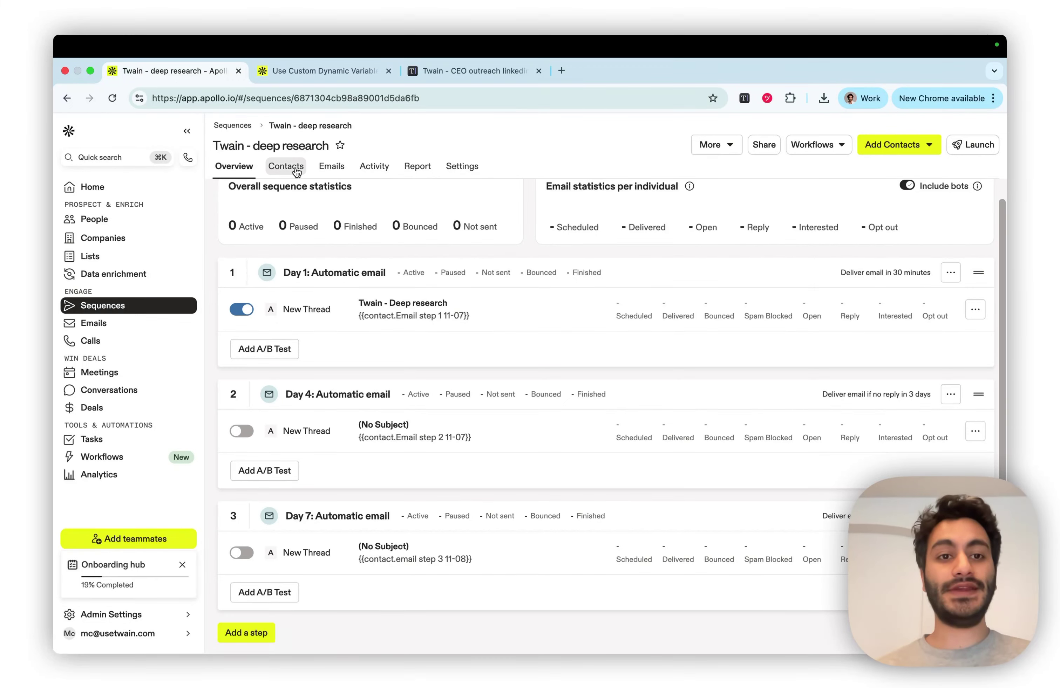
Open the sequence's contacts, reload the page, and start adding prospects from an existing list.
{"action": "left_click", "coordinate": [286, 166]}
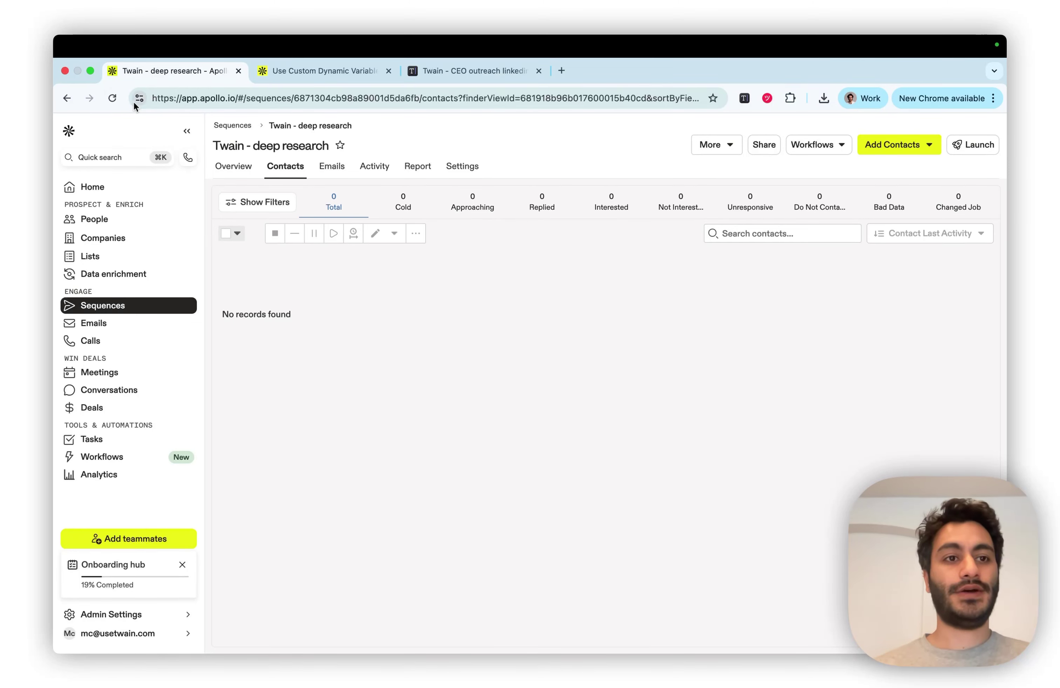
{"action": "left_click", "coordinate": [112, 98]}
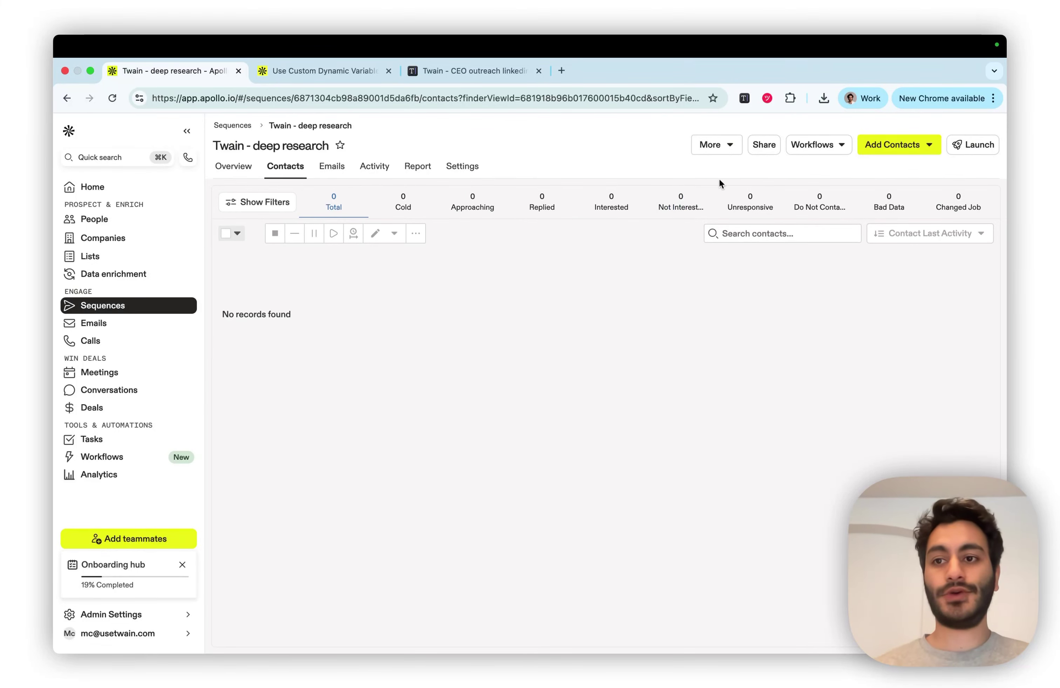
{"action": "left_click", "coordinate": [883, 147]}
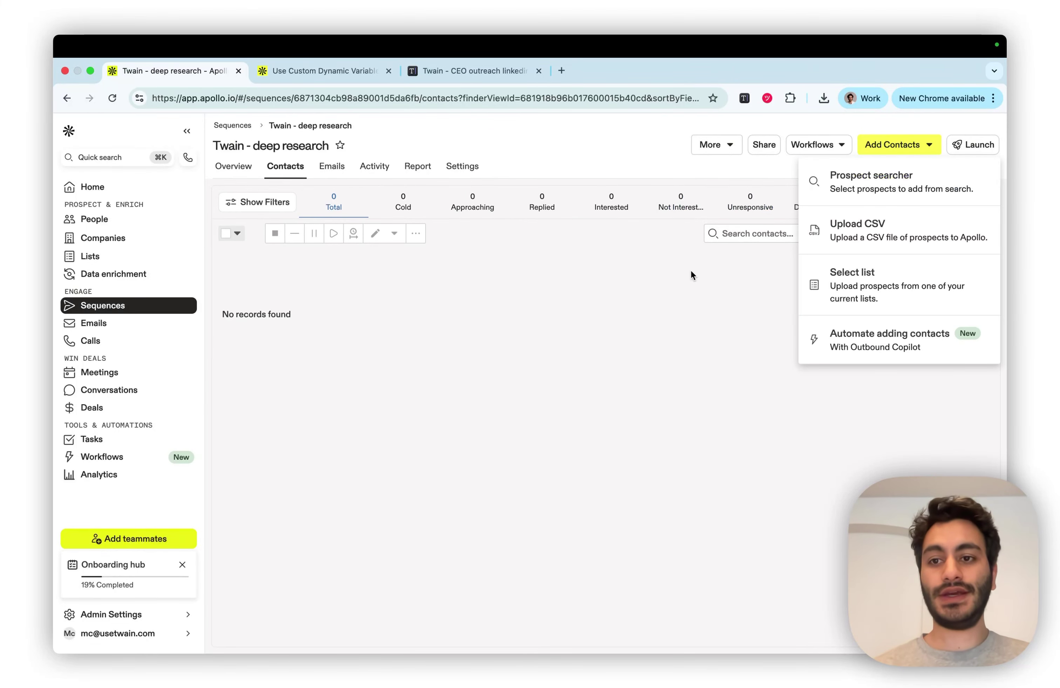
{"action": "left_click", "coordinate": [876, 307]}
{"action": "left_click", "coordinate": [411, 202]}
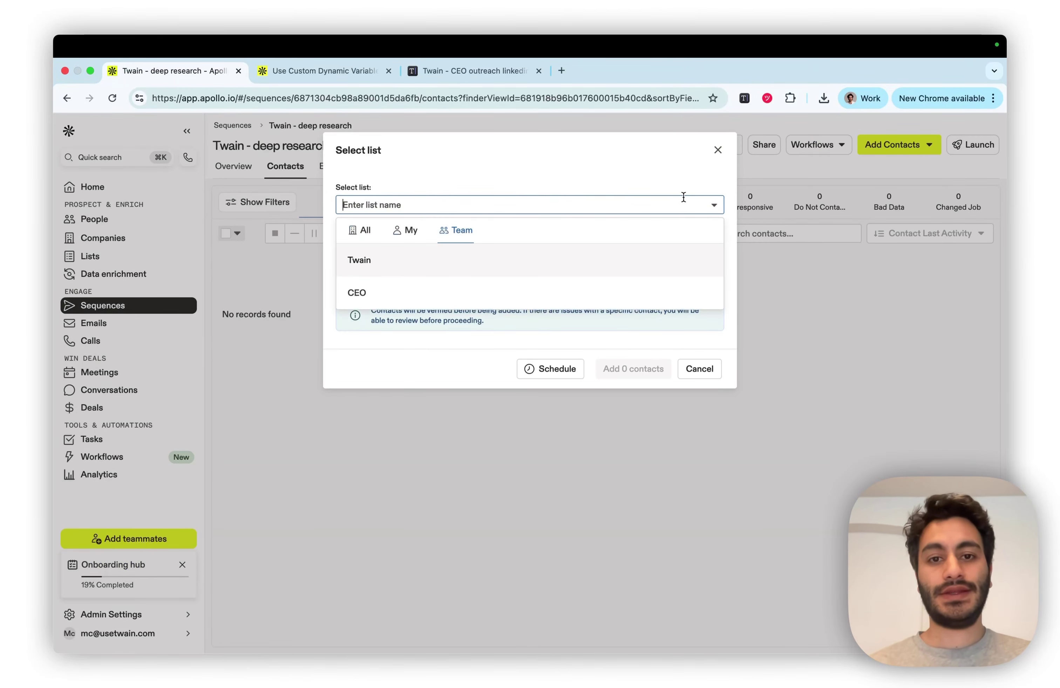
Choose the Twain list instead of the CEO list and submit its contacts for adding to the sequence.
{"action": "left_click", "coordinate": [486, 294]}
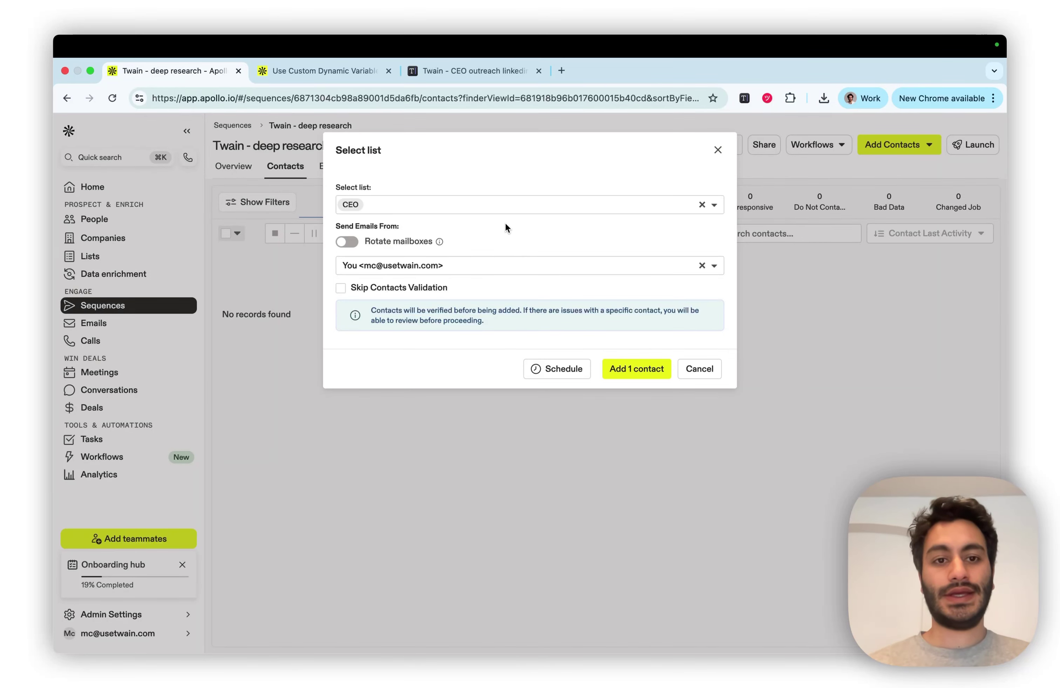
{"action": "left_click", "coordinate": [701, 203]}
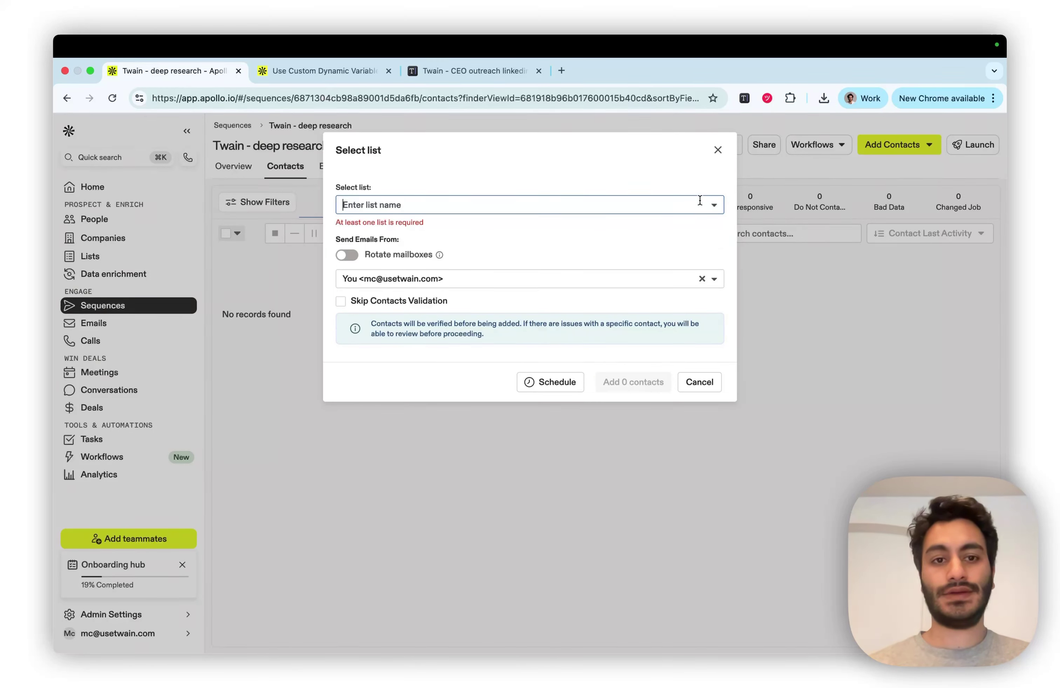
{"action": "left_click", "coordinate": [719, 207]}
{"action": "left_click", "coordinate": [548, 264]}
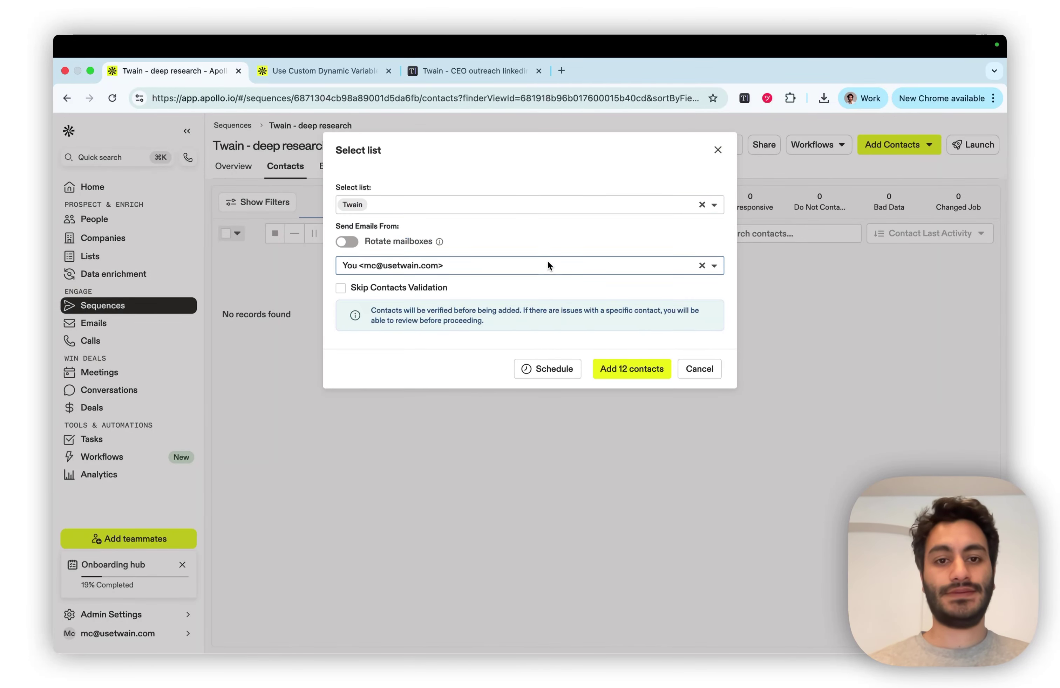
{"action": "left_click", "coordinate": [645, 377]}
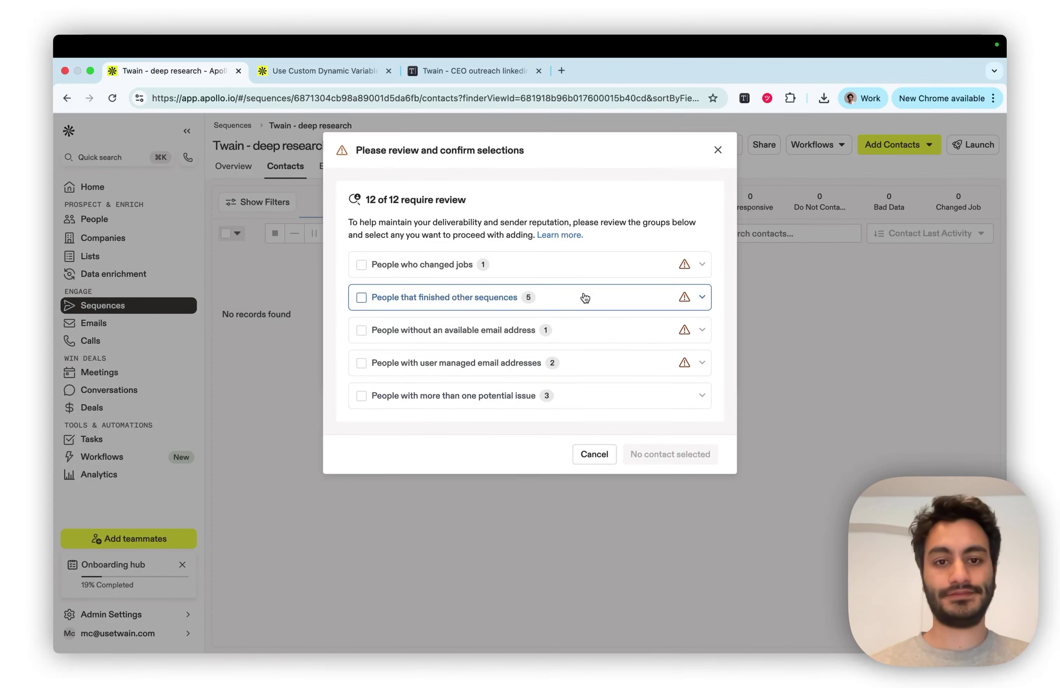